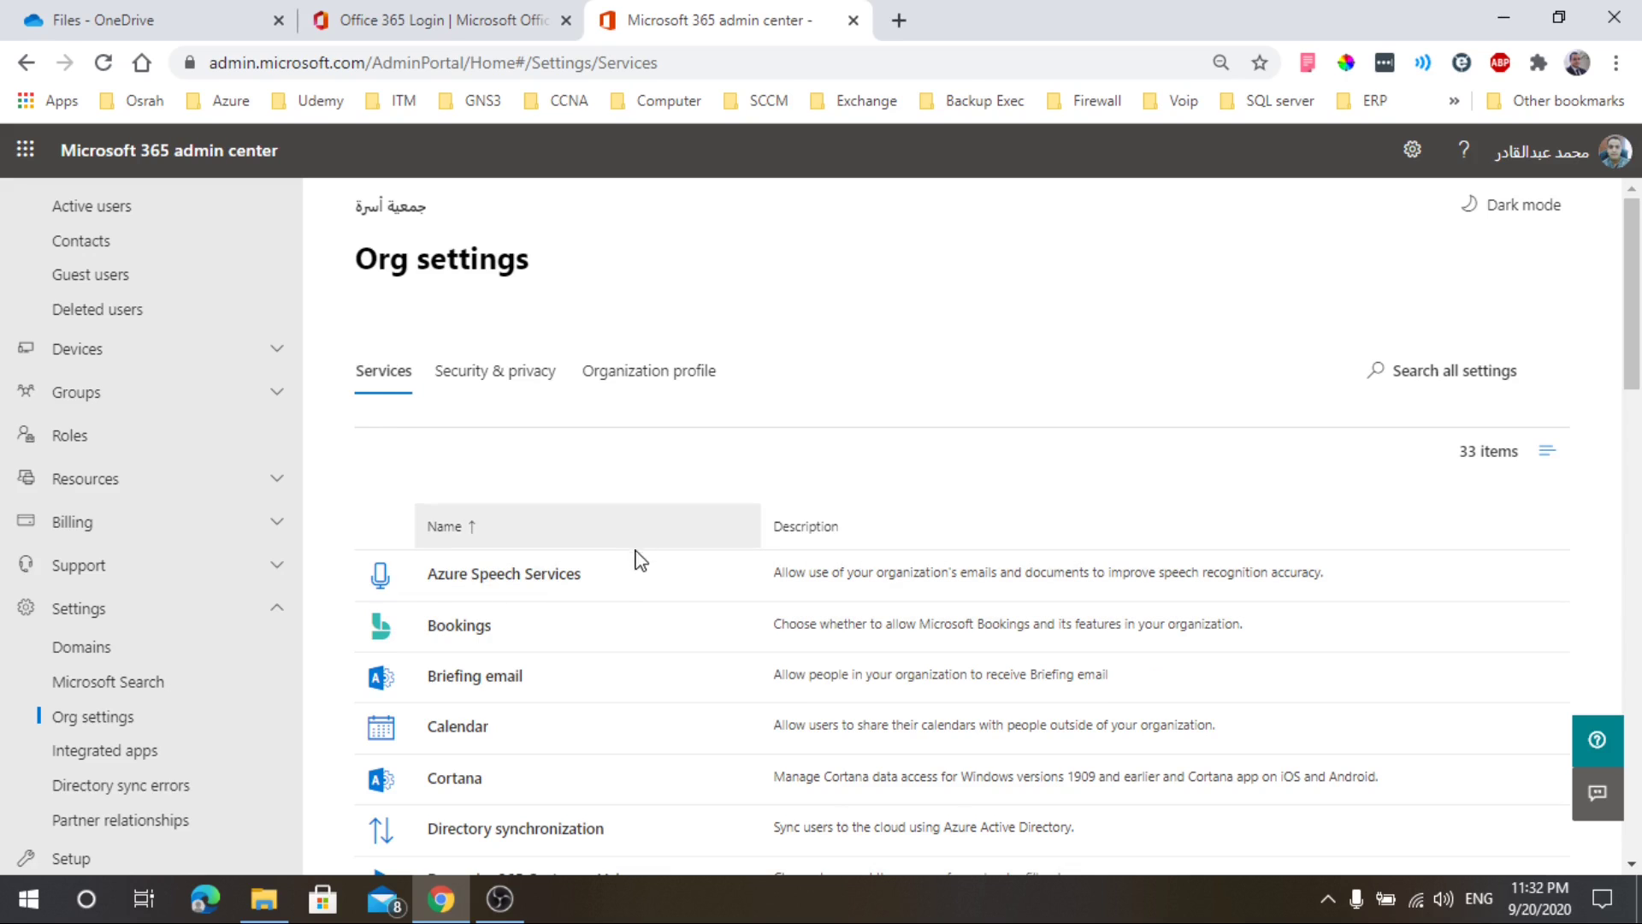
# - Look through the organization's services list and examine the Azure Speech Services settings
pyautogui.scroll(-20, 633, 557)
pyautogui.scroll(20, 531, 598)
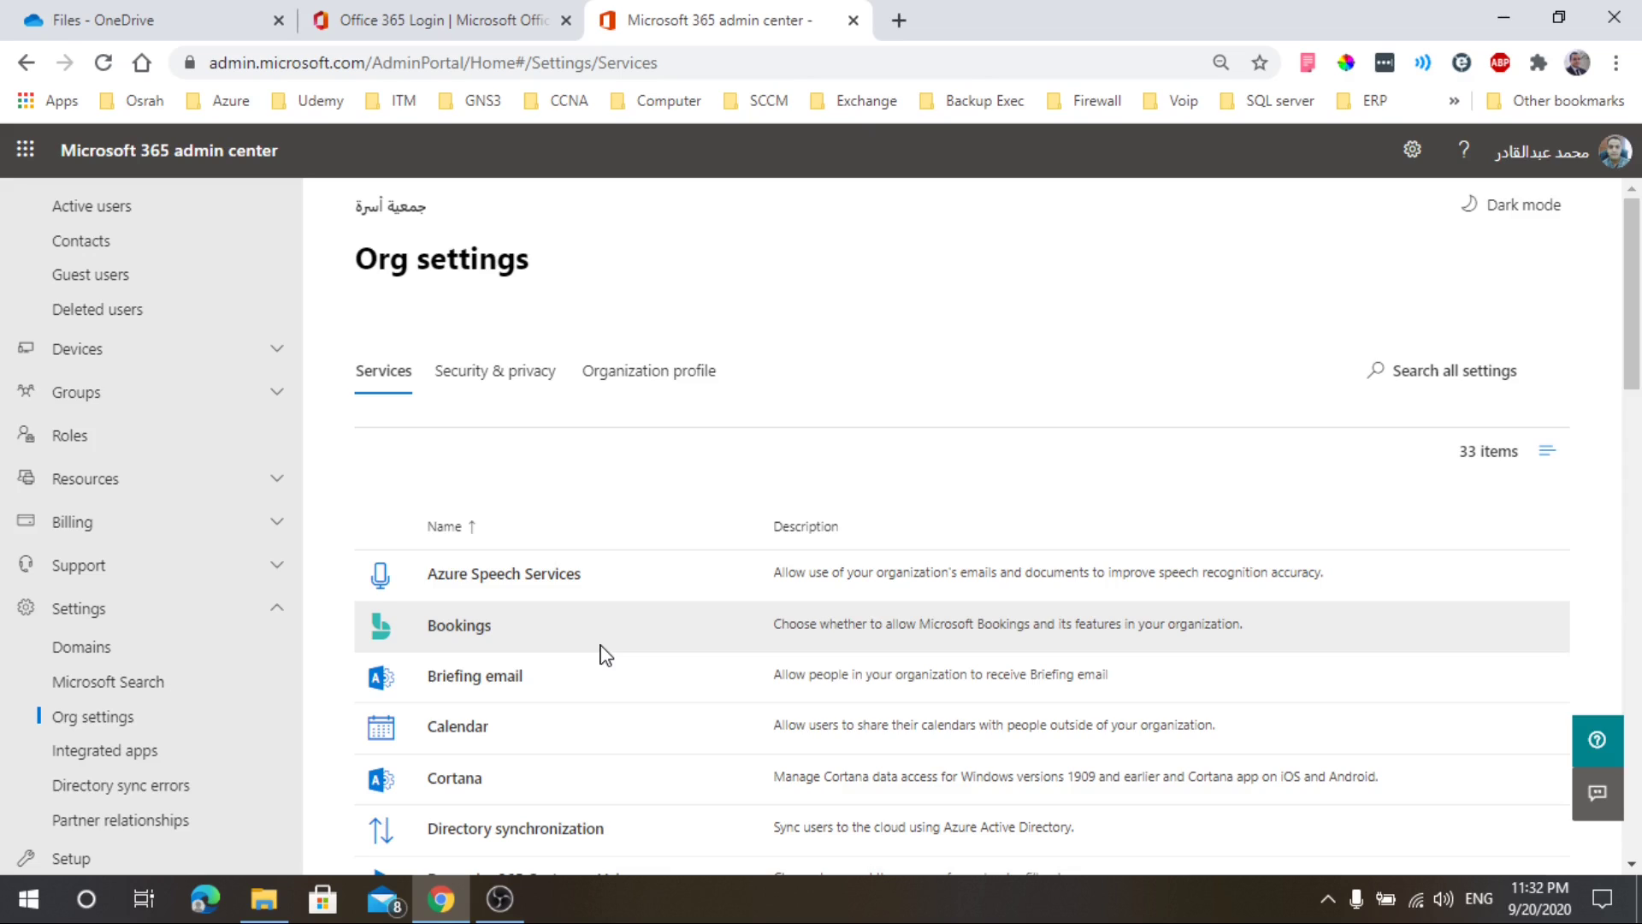
pyautogui.click(542, 578)
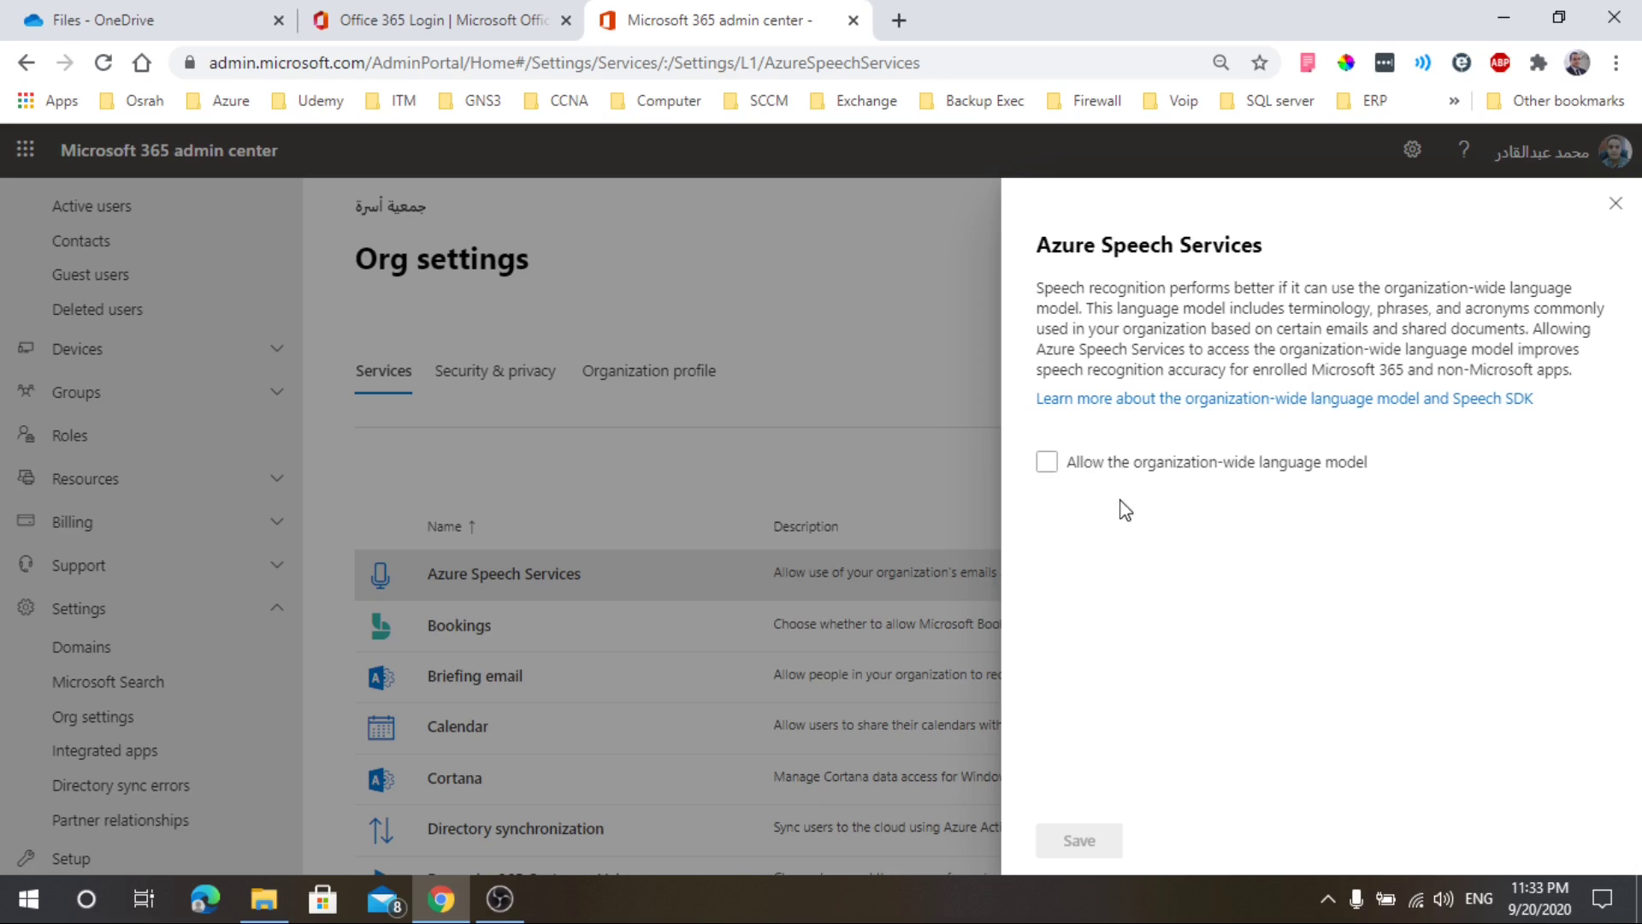
pyautogui.click(462, 629)
# - In the Bookings settings, enable Block social sharing options and Require staff approvals, and save the changes
pyautogui.click(462, 628)
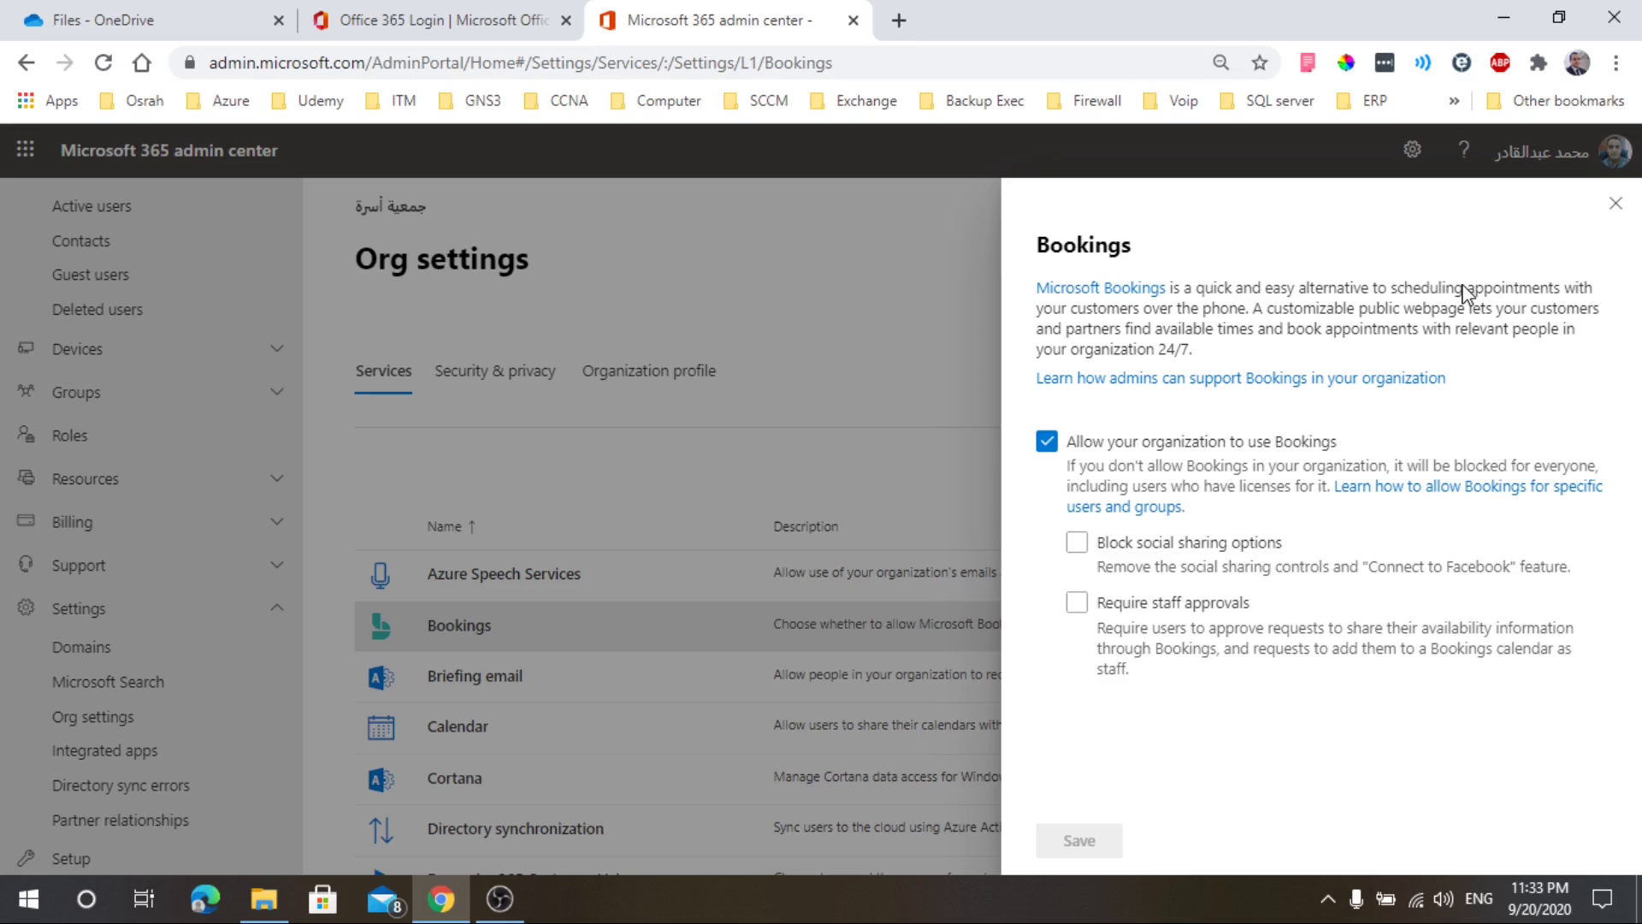
pyautogui.moveTo(1468, 288); pyautogui.dragTo(1563, 291)
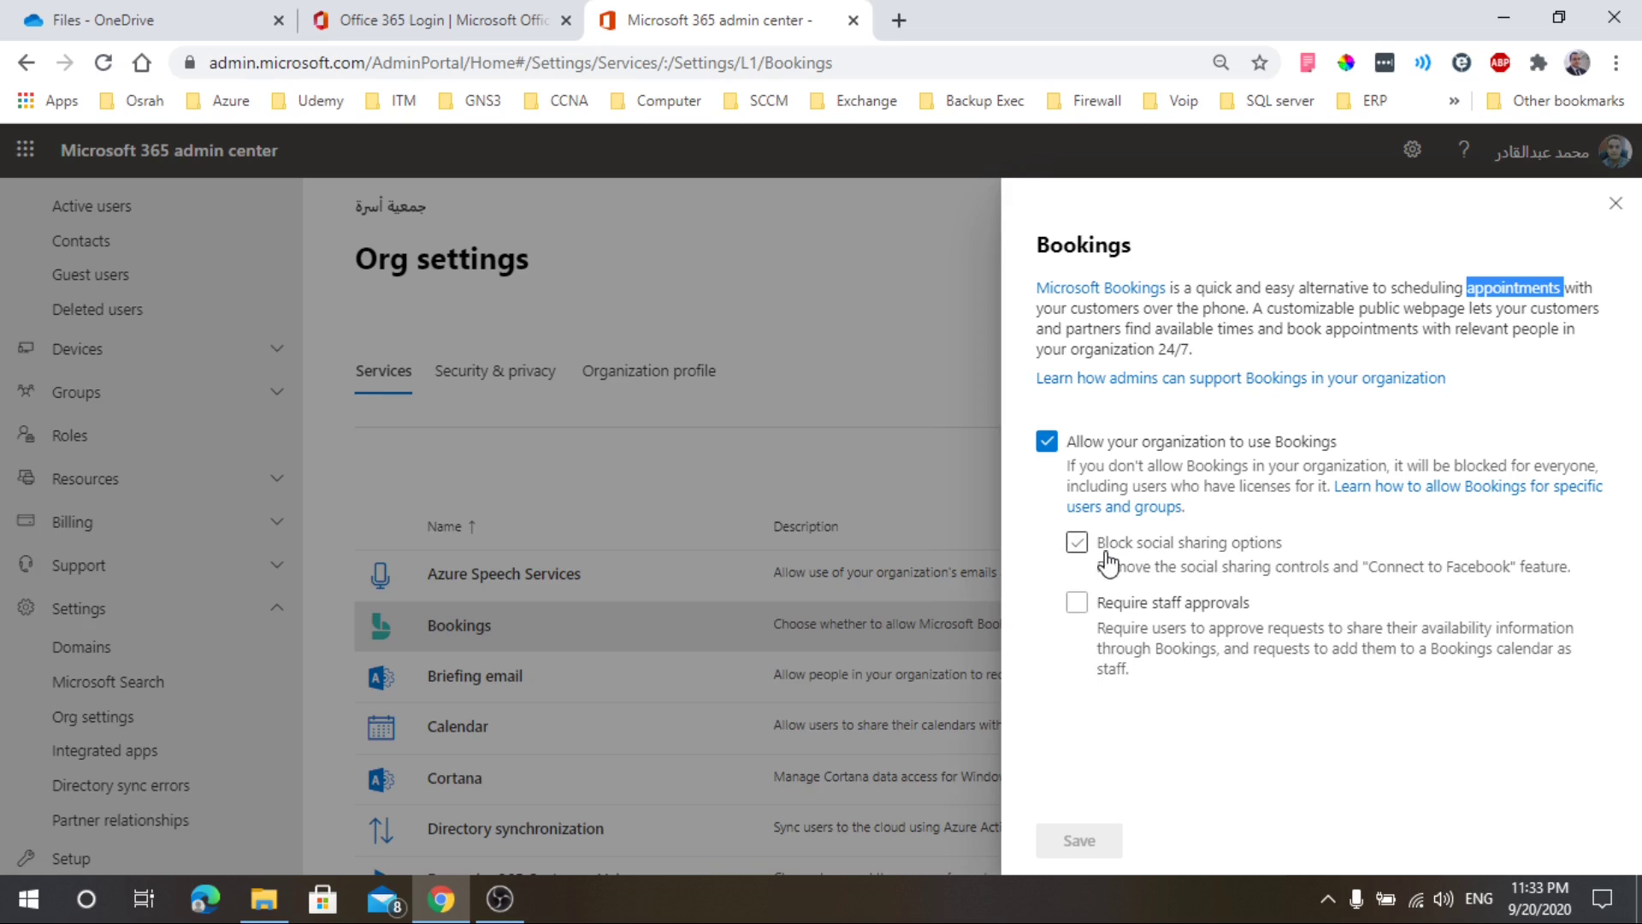
pyautogui.click(1078, 543)
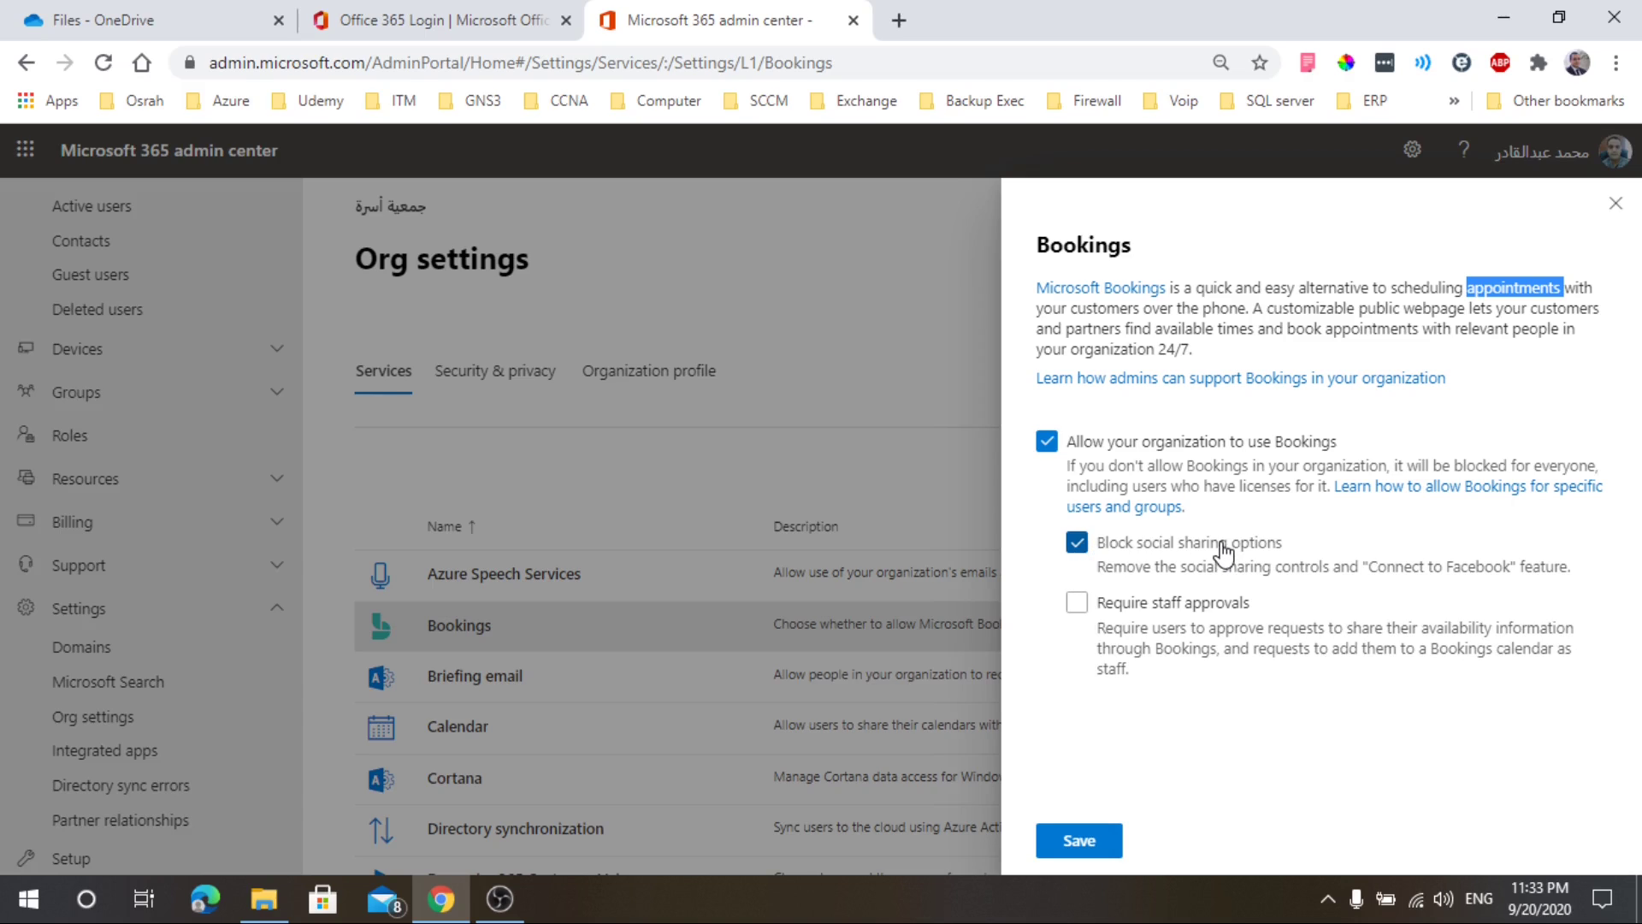
pyautogui.click(1076, 606)
pyautogui.click(1091, 841)
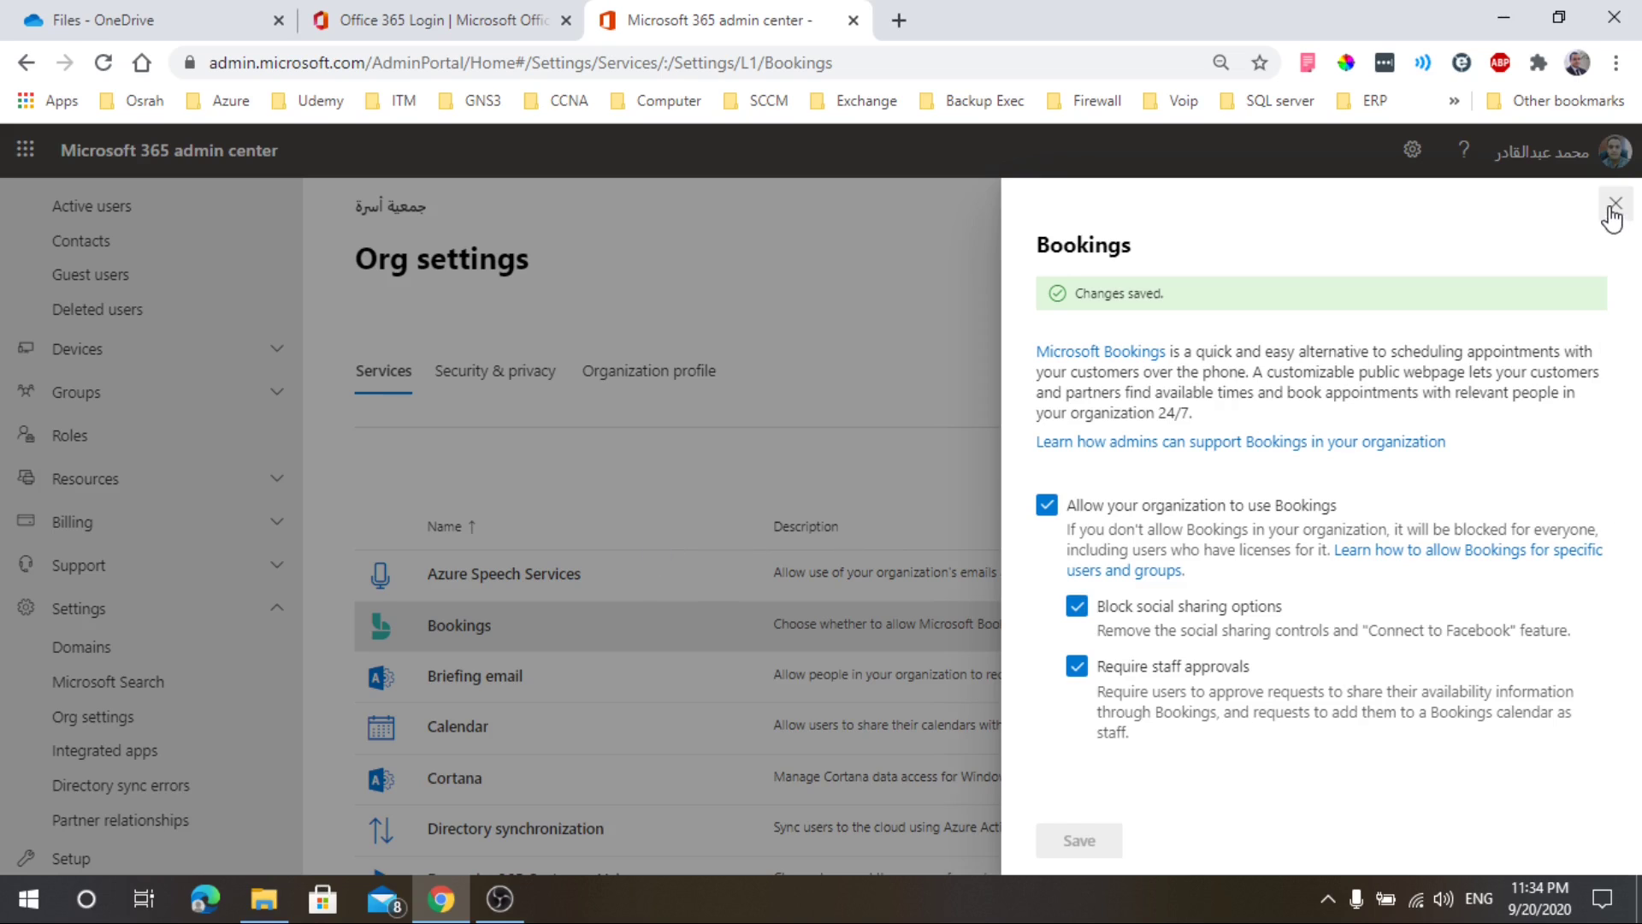
pyautogui.click(1613, 217)
# - Examine the external sharing options in the Calendar service settings
pyautogui.click(470, 726)
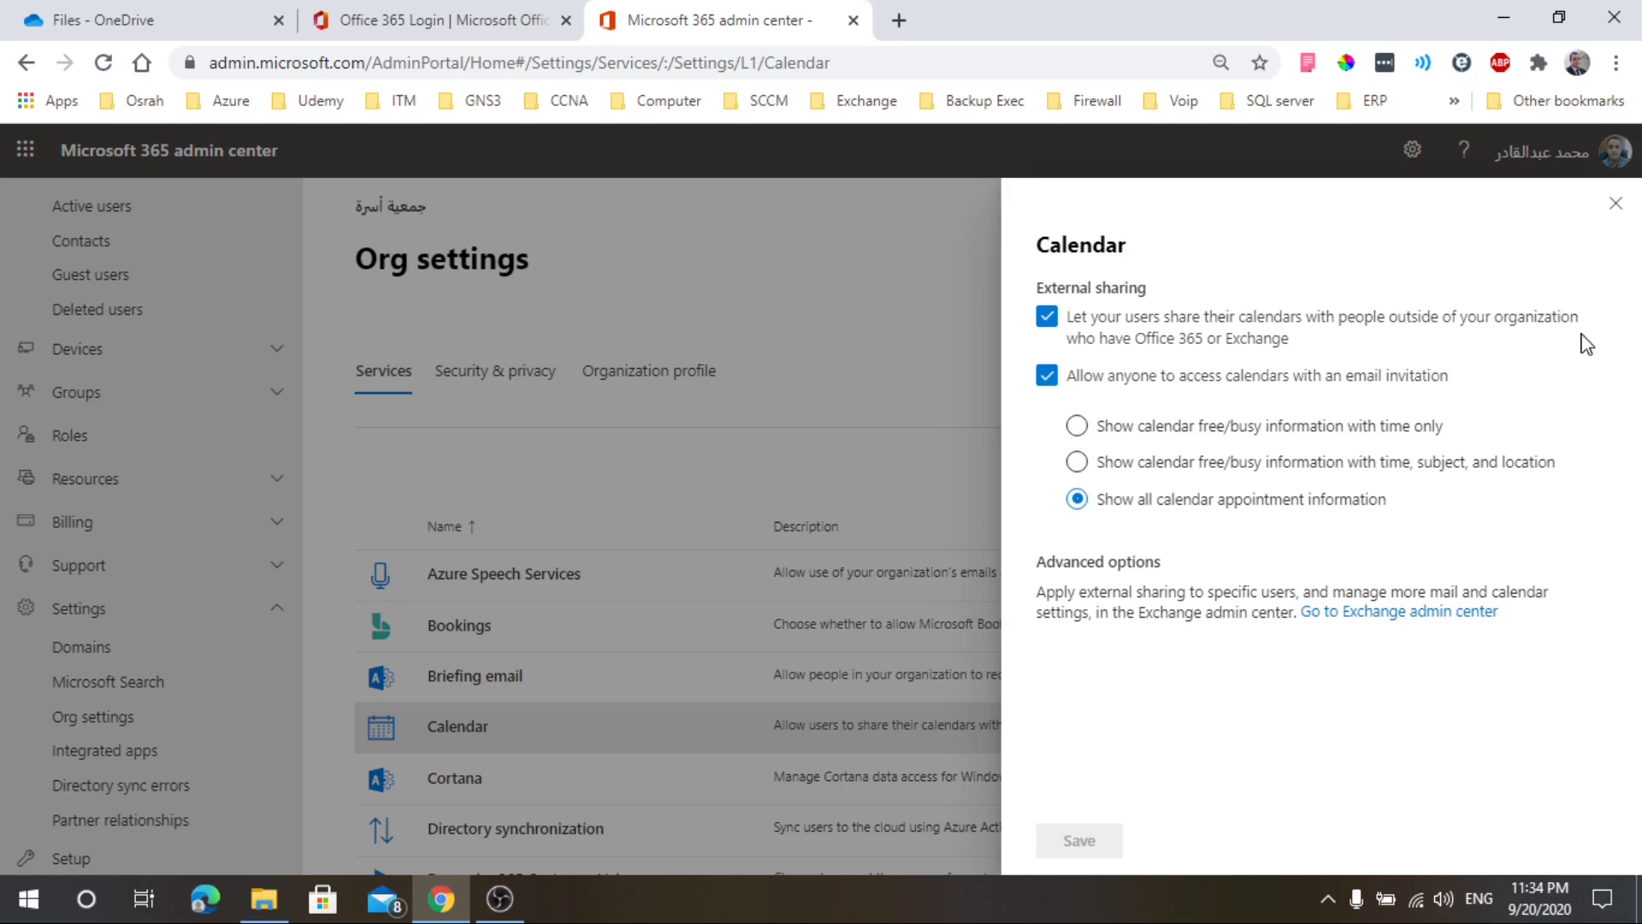
pyautogui.click(1615, 203)
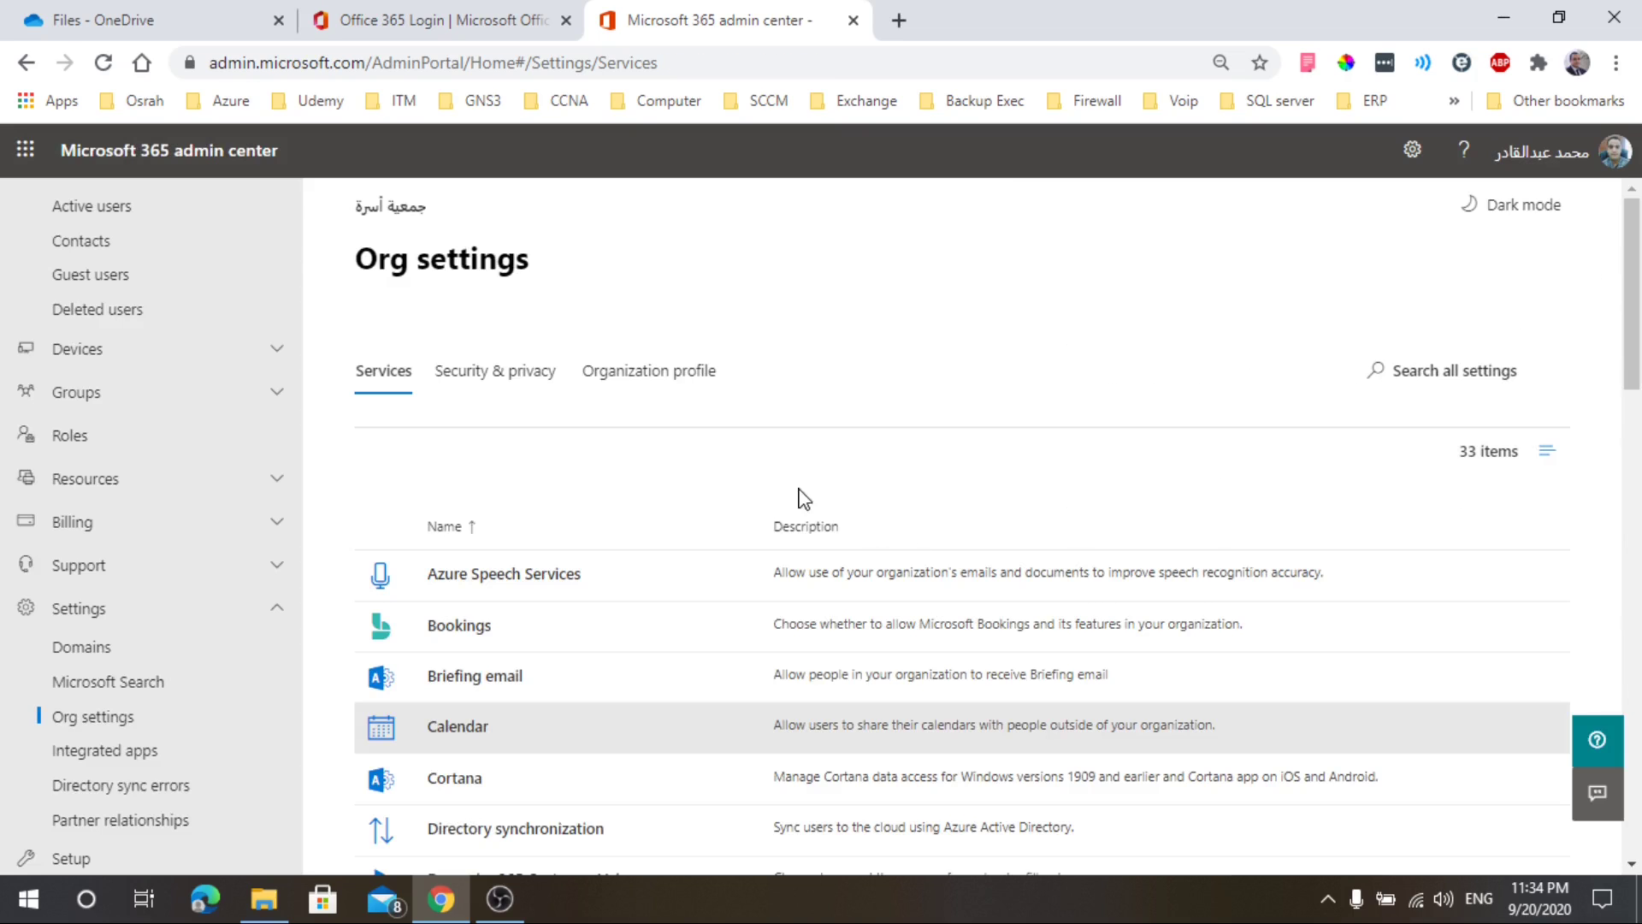
# - In the Microsoft 365 Groups settings, stop letting guest group members access group content, and save the change
pyautogui.scroll(-3, 726, 466)
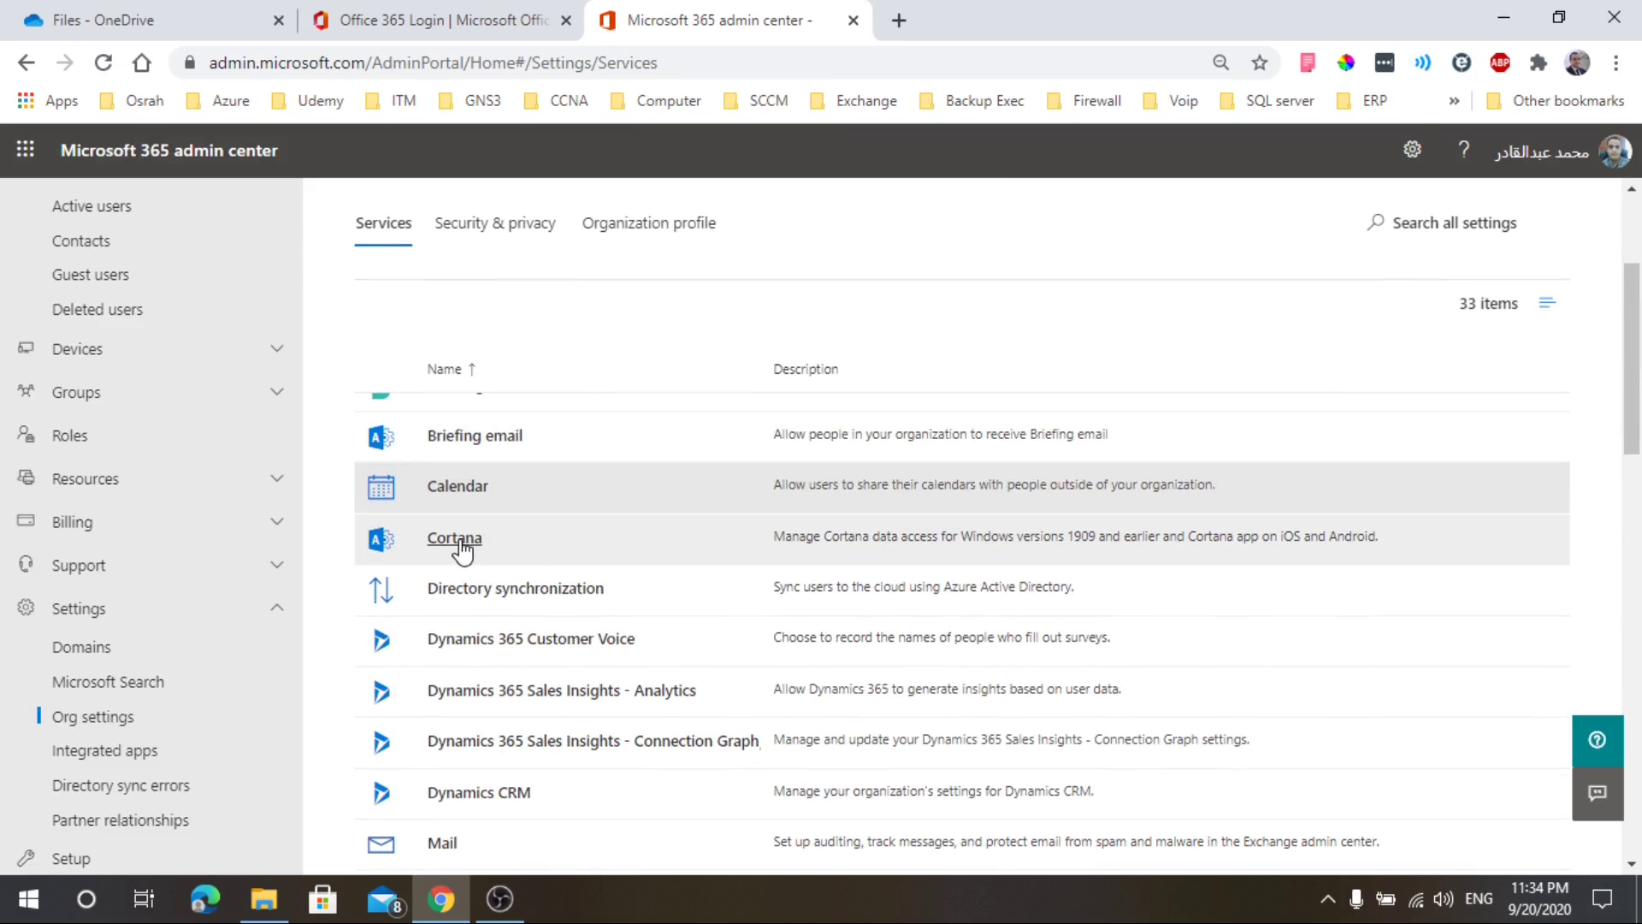
pyautogui.scroll(-2, 462, 547)
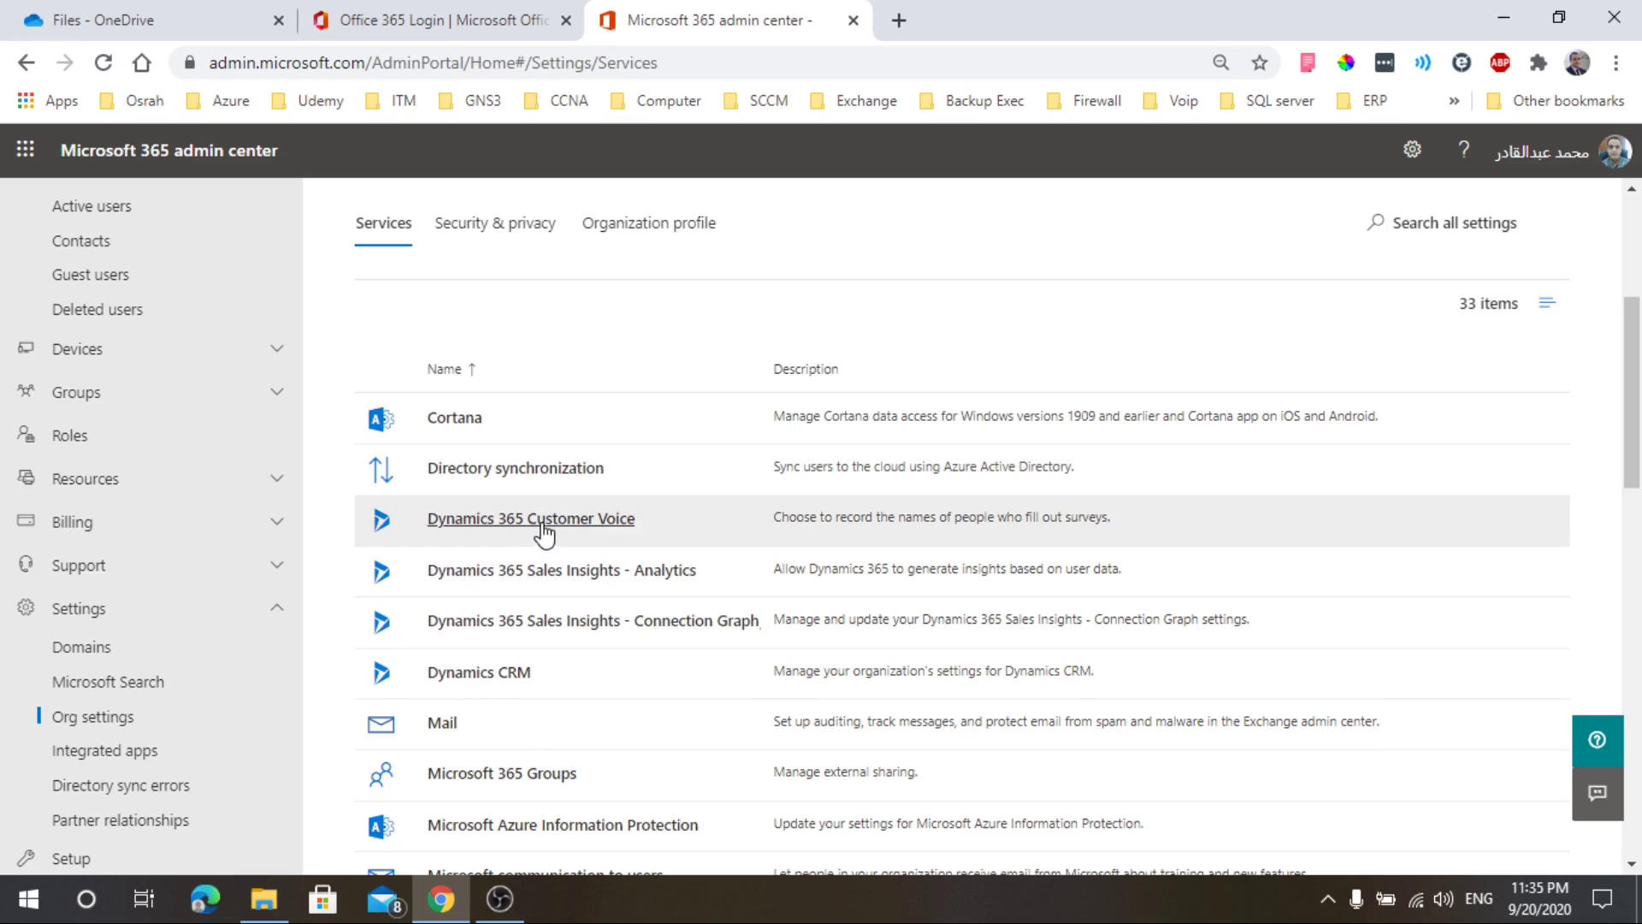
pyautogui.scroll(-3, 542, 524)
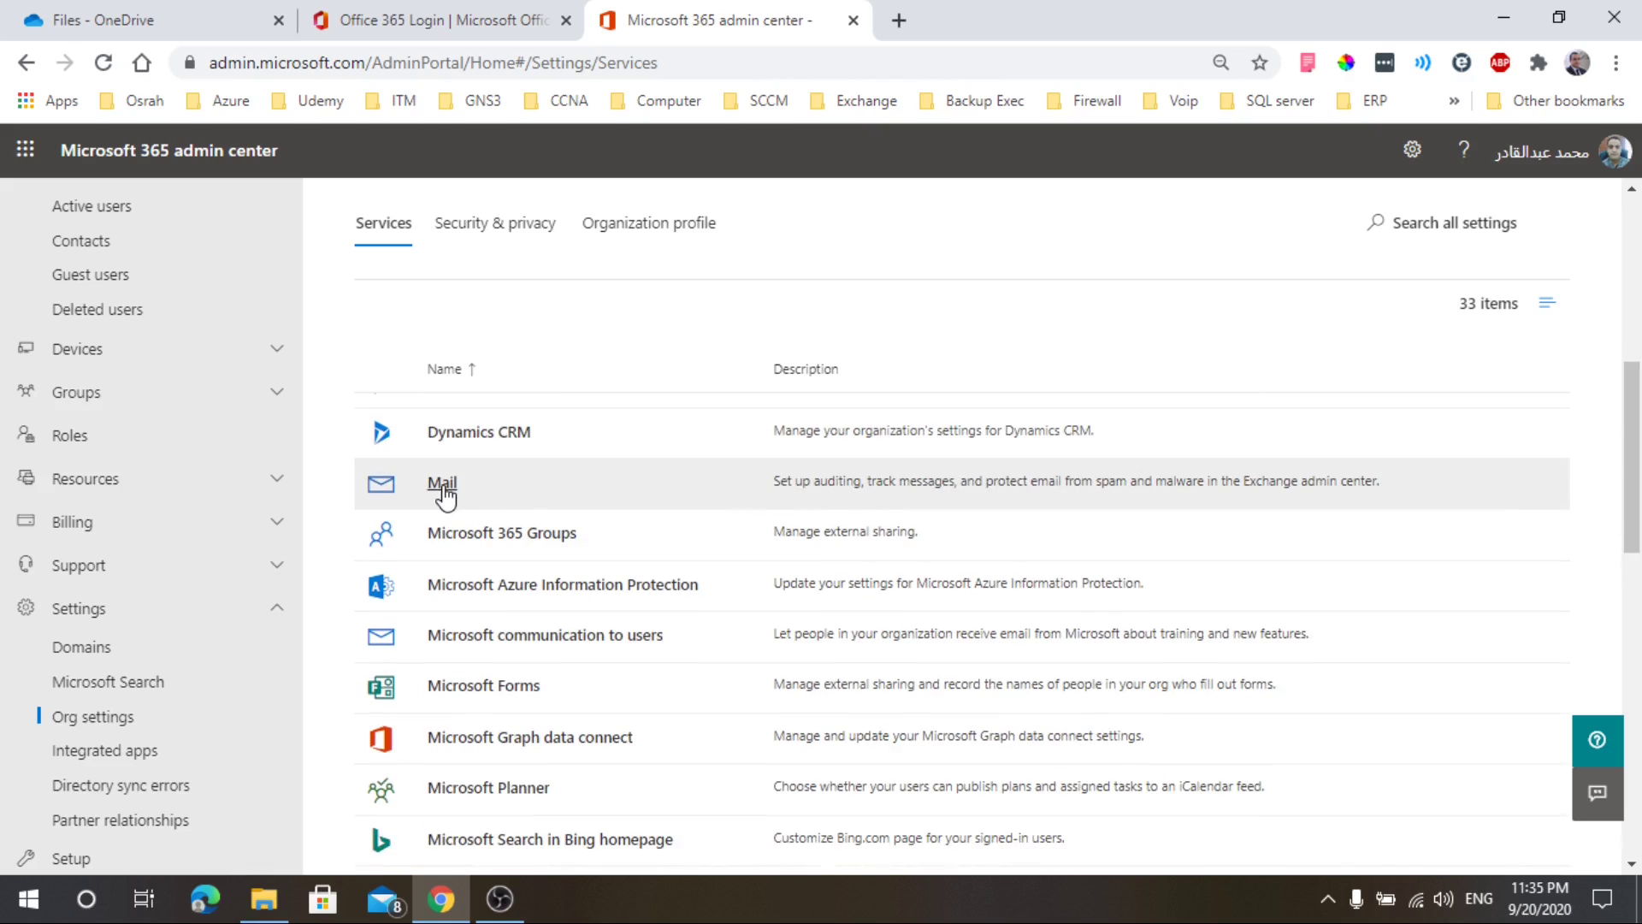
pyautogui.click(524, 541)
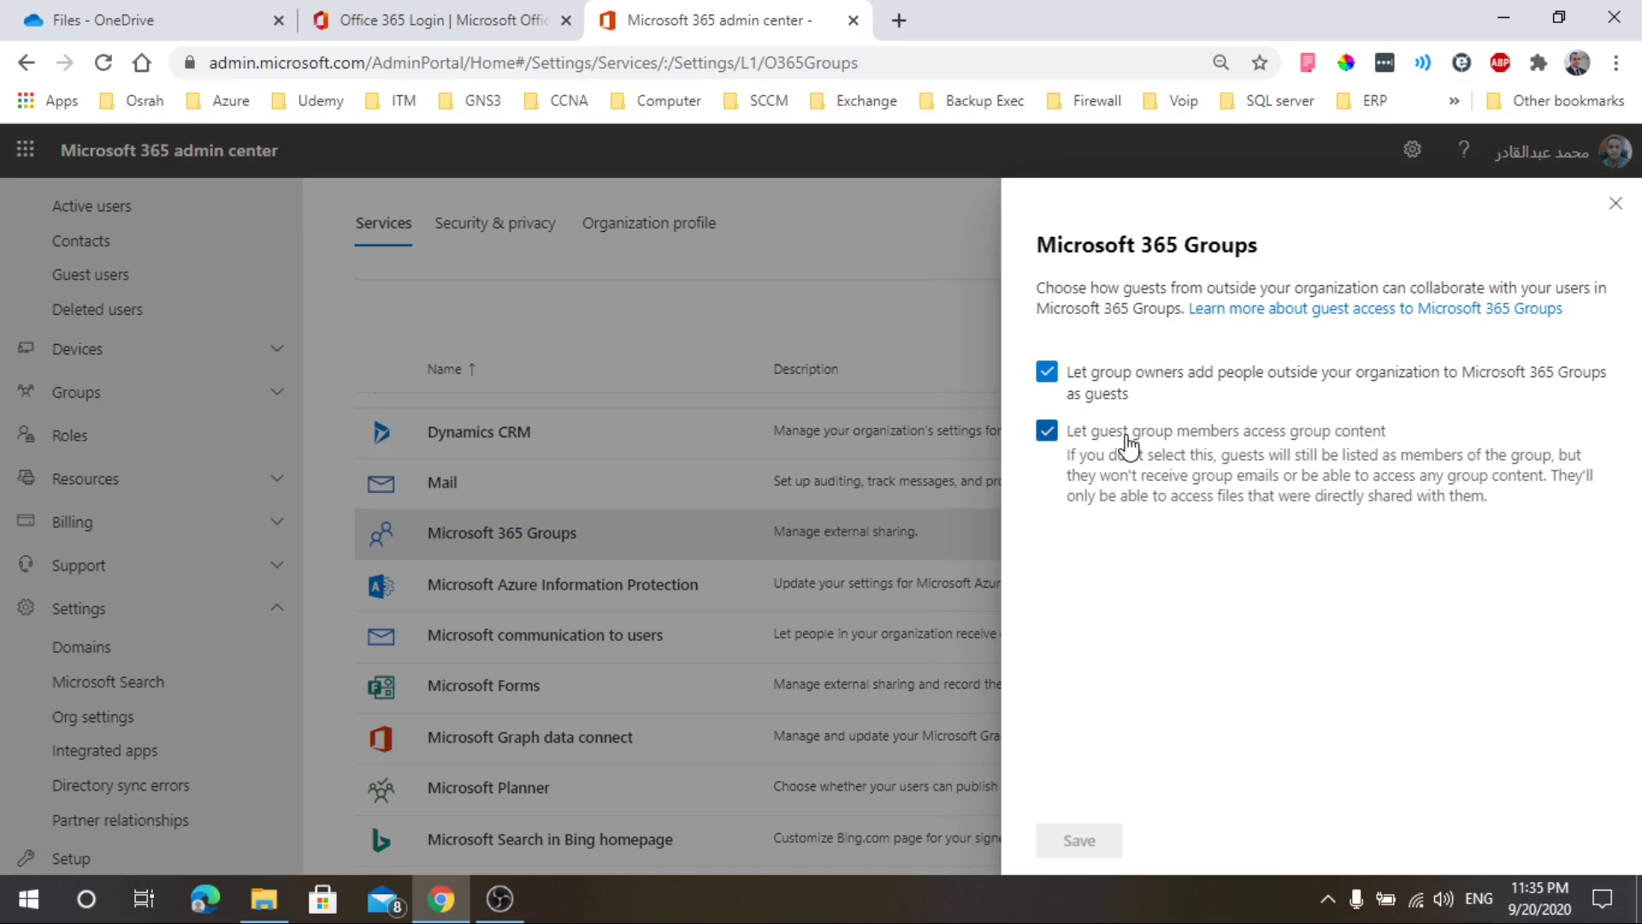
pyautogui.click(1048, 433)
pyautogui.click(1084, 847)
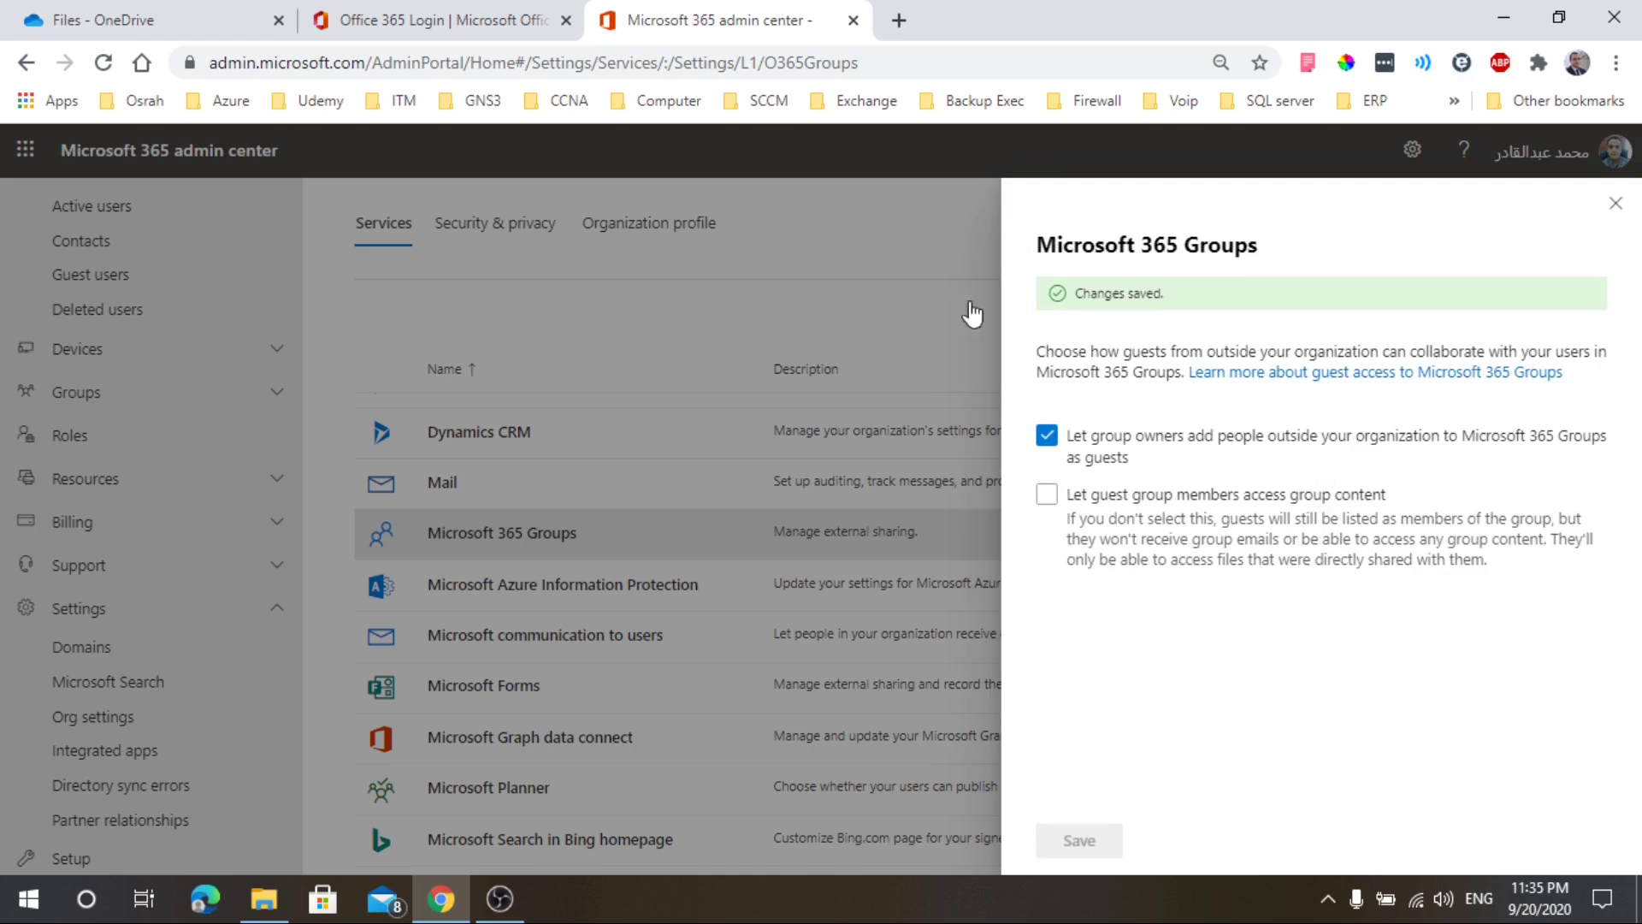
pyautogui.click(1616, 203)
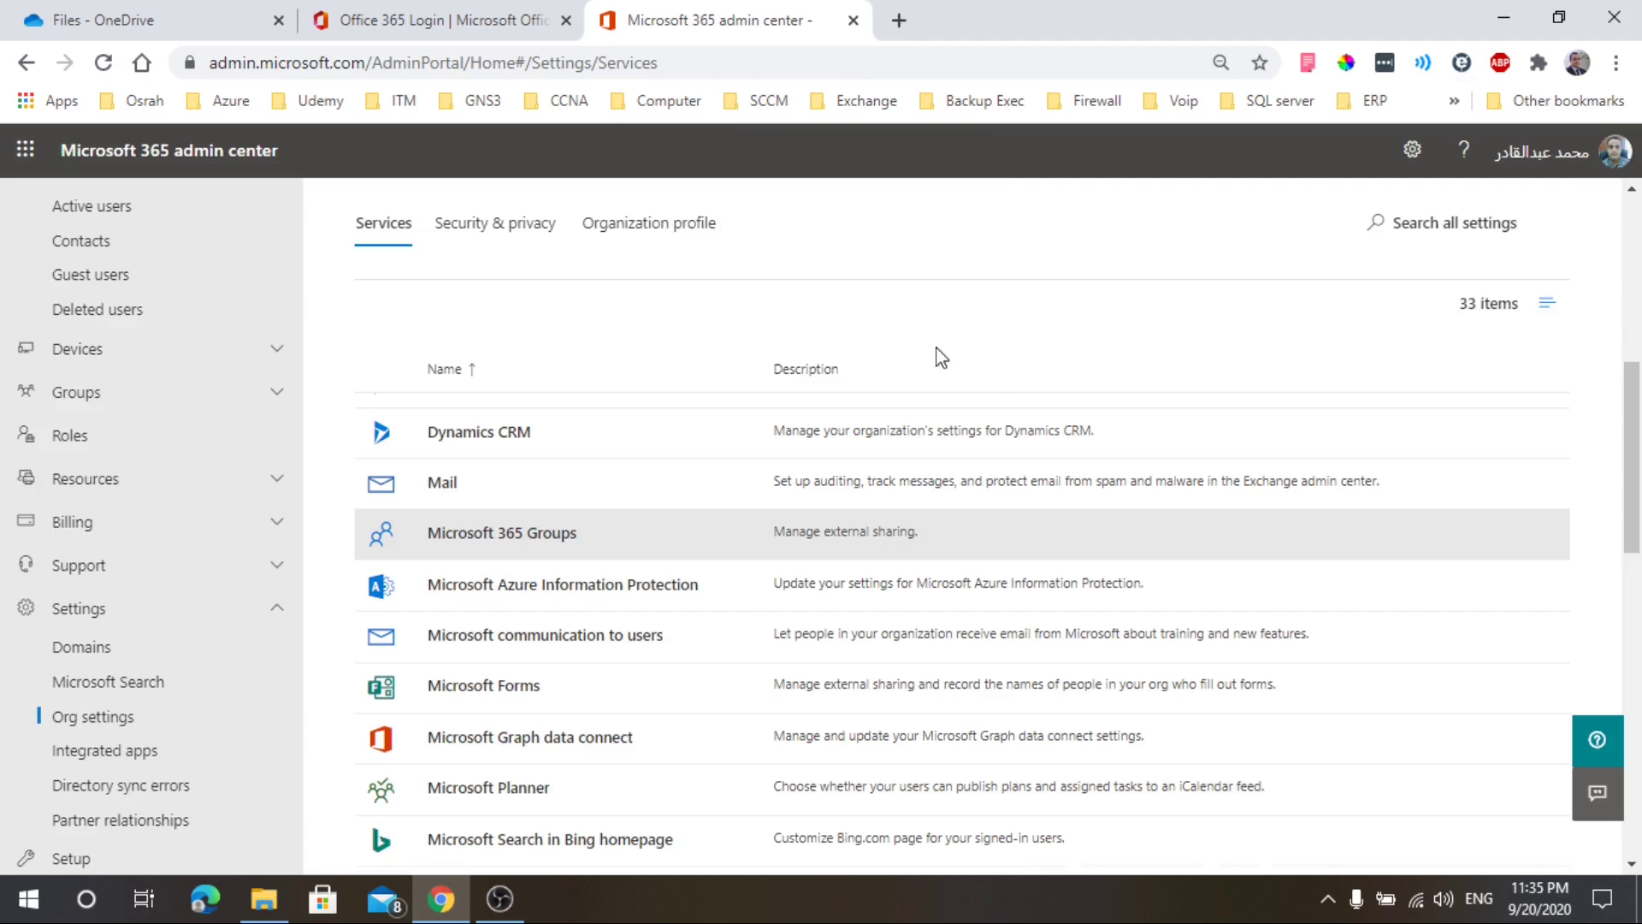
# - Examine the Microsoft Forms settings for external sharing, name recording, Bing and YouTube content, and phishing protection
pyautogui.scroll(-2, 685, 476)
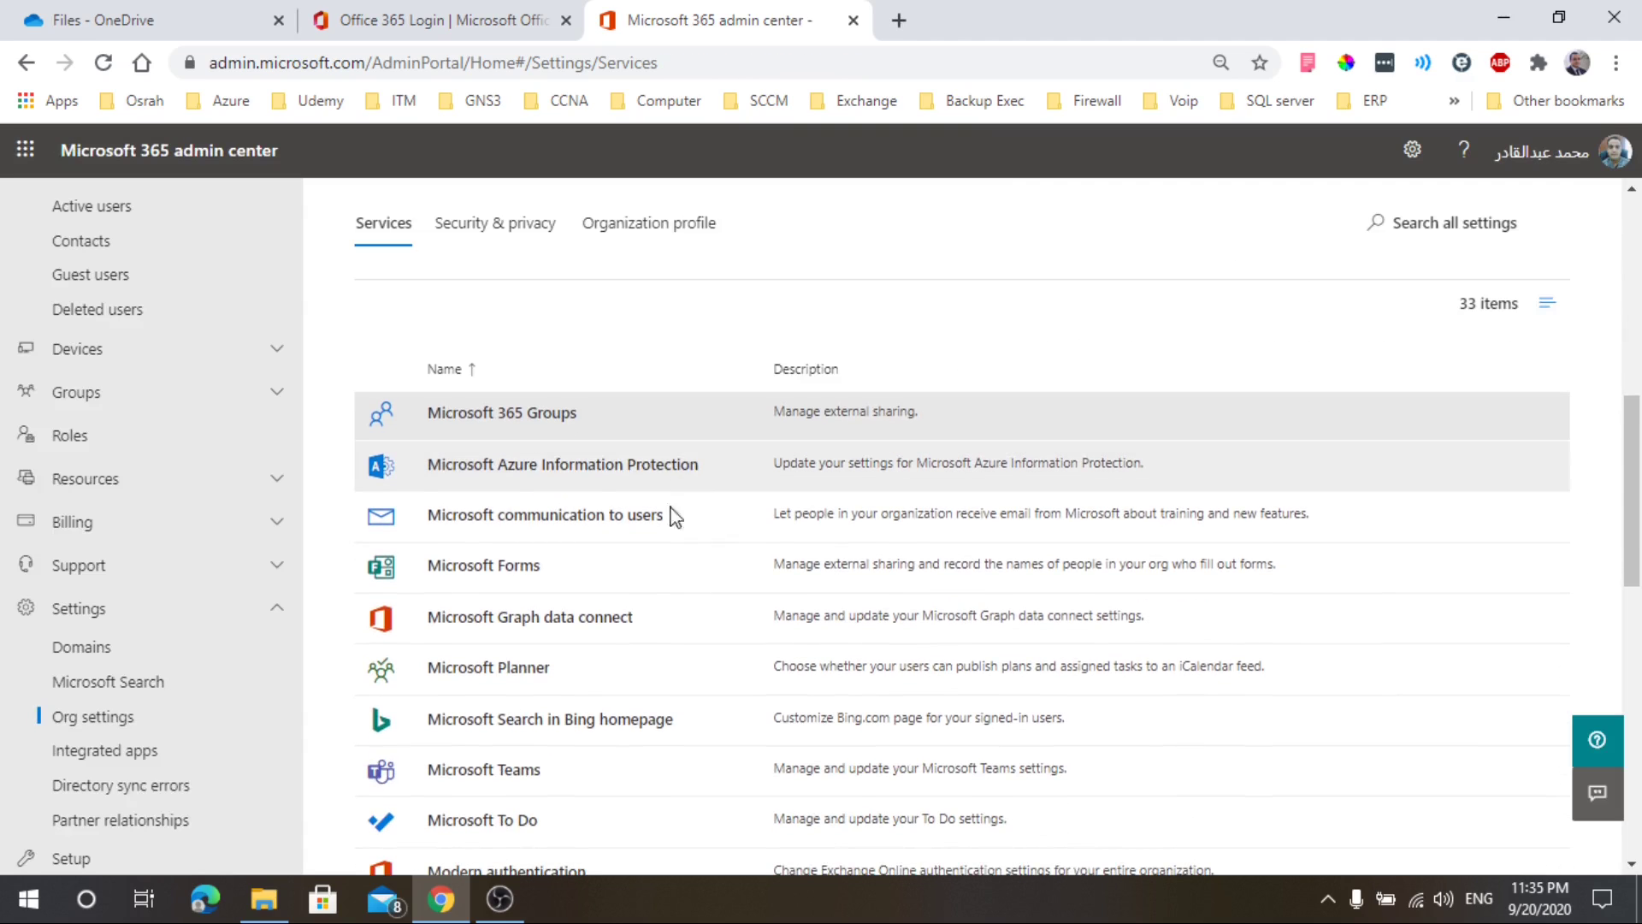
pyautogui.click(519, 580)
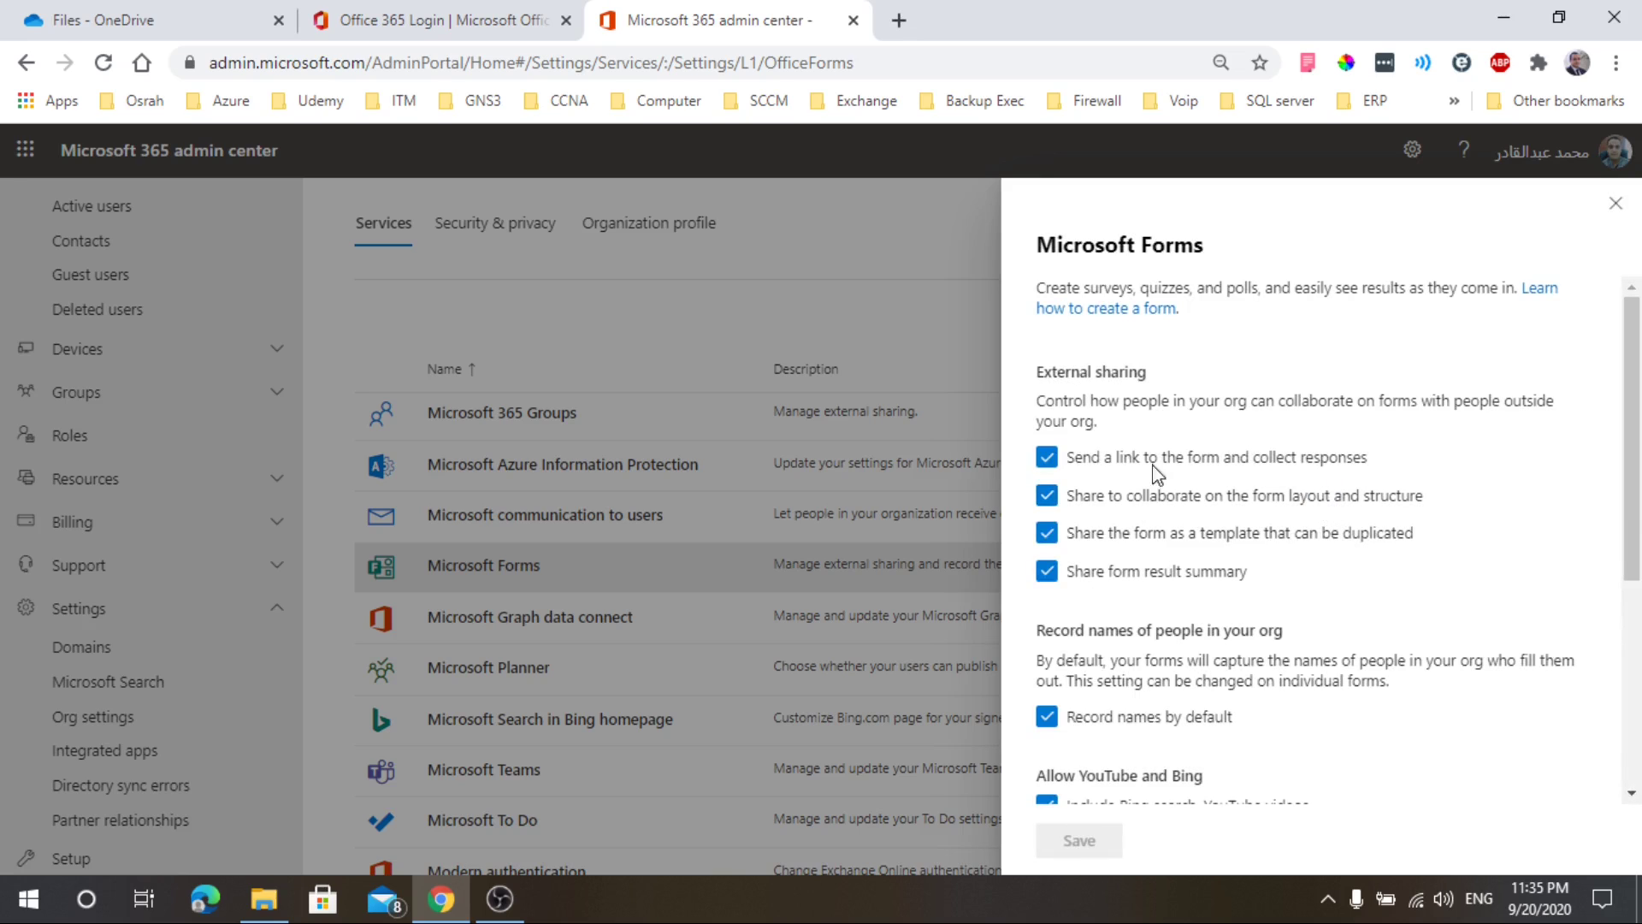
pyautogui.scroll(-5, 1129, 432)
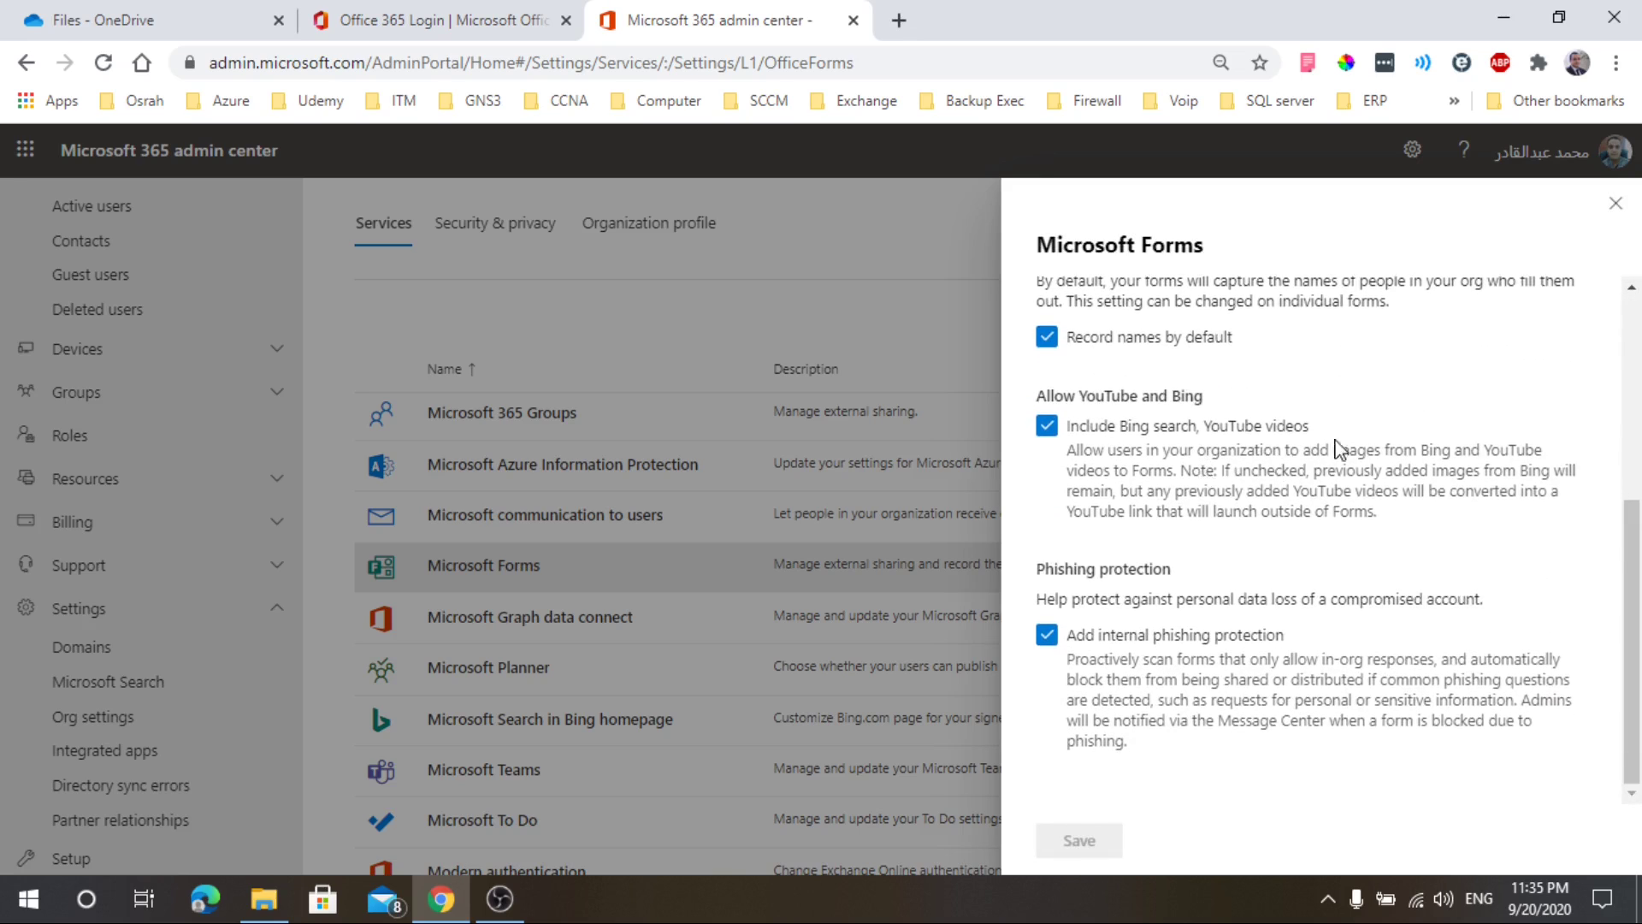
pyautogui.scroll(5, 1242, 447)
pyautogui.click(1615, 204)
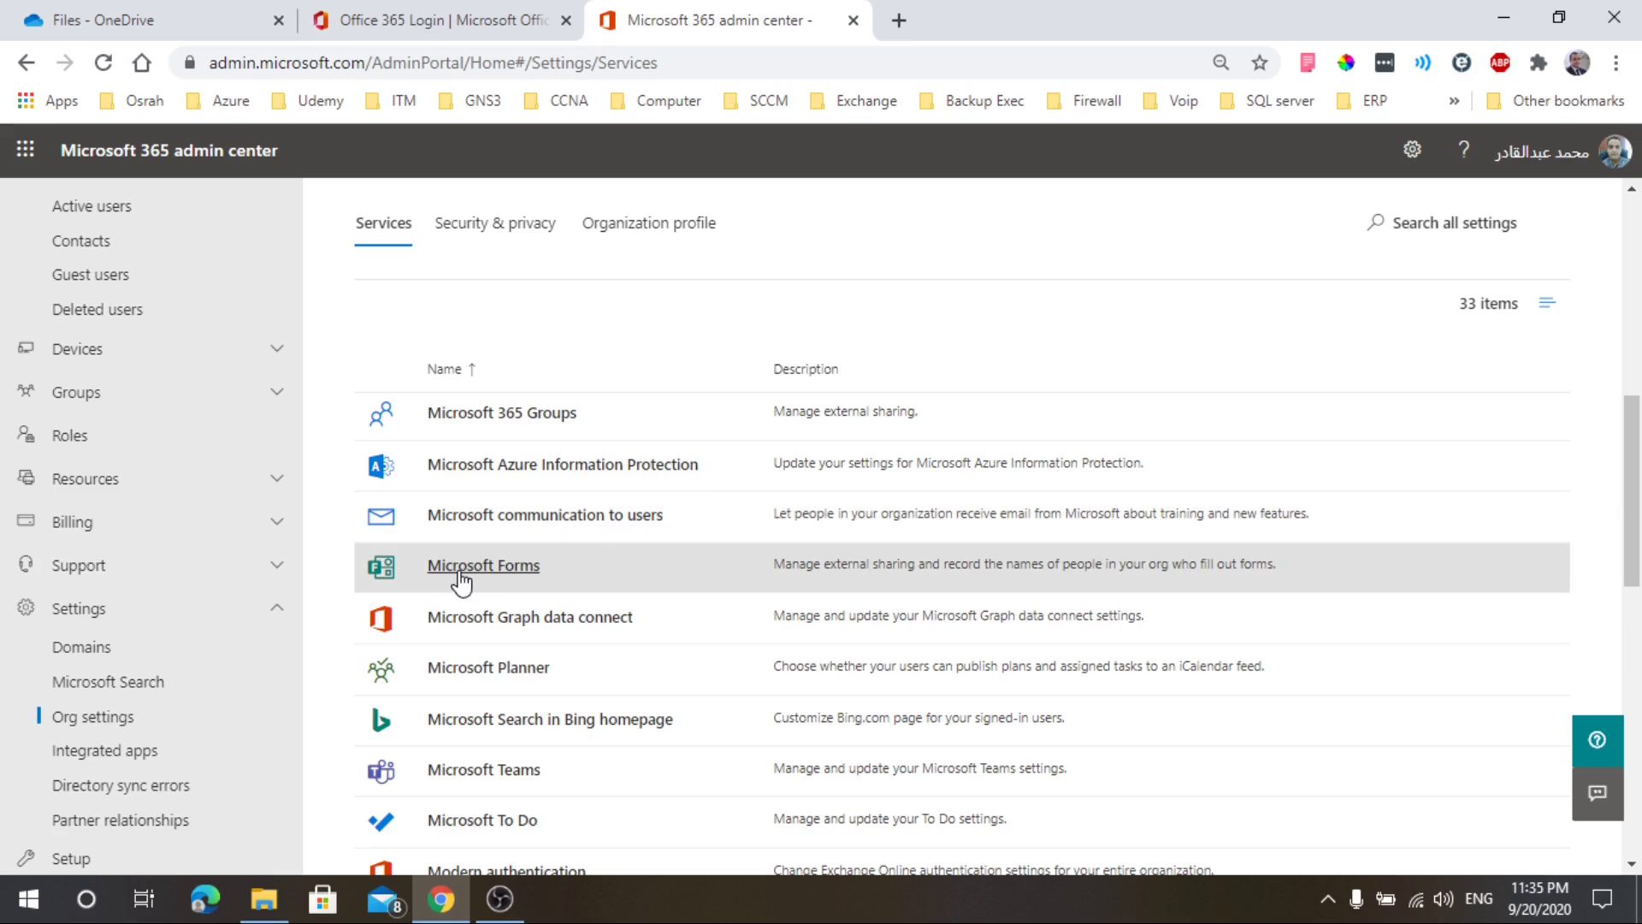
# - Look through the remaining entries of the services list, from Microsoft Graph data connect to Whiteboard
pyautogui.scroll(-5, 461, 583)
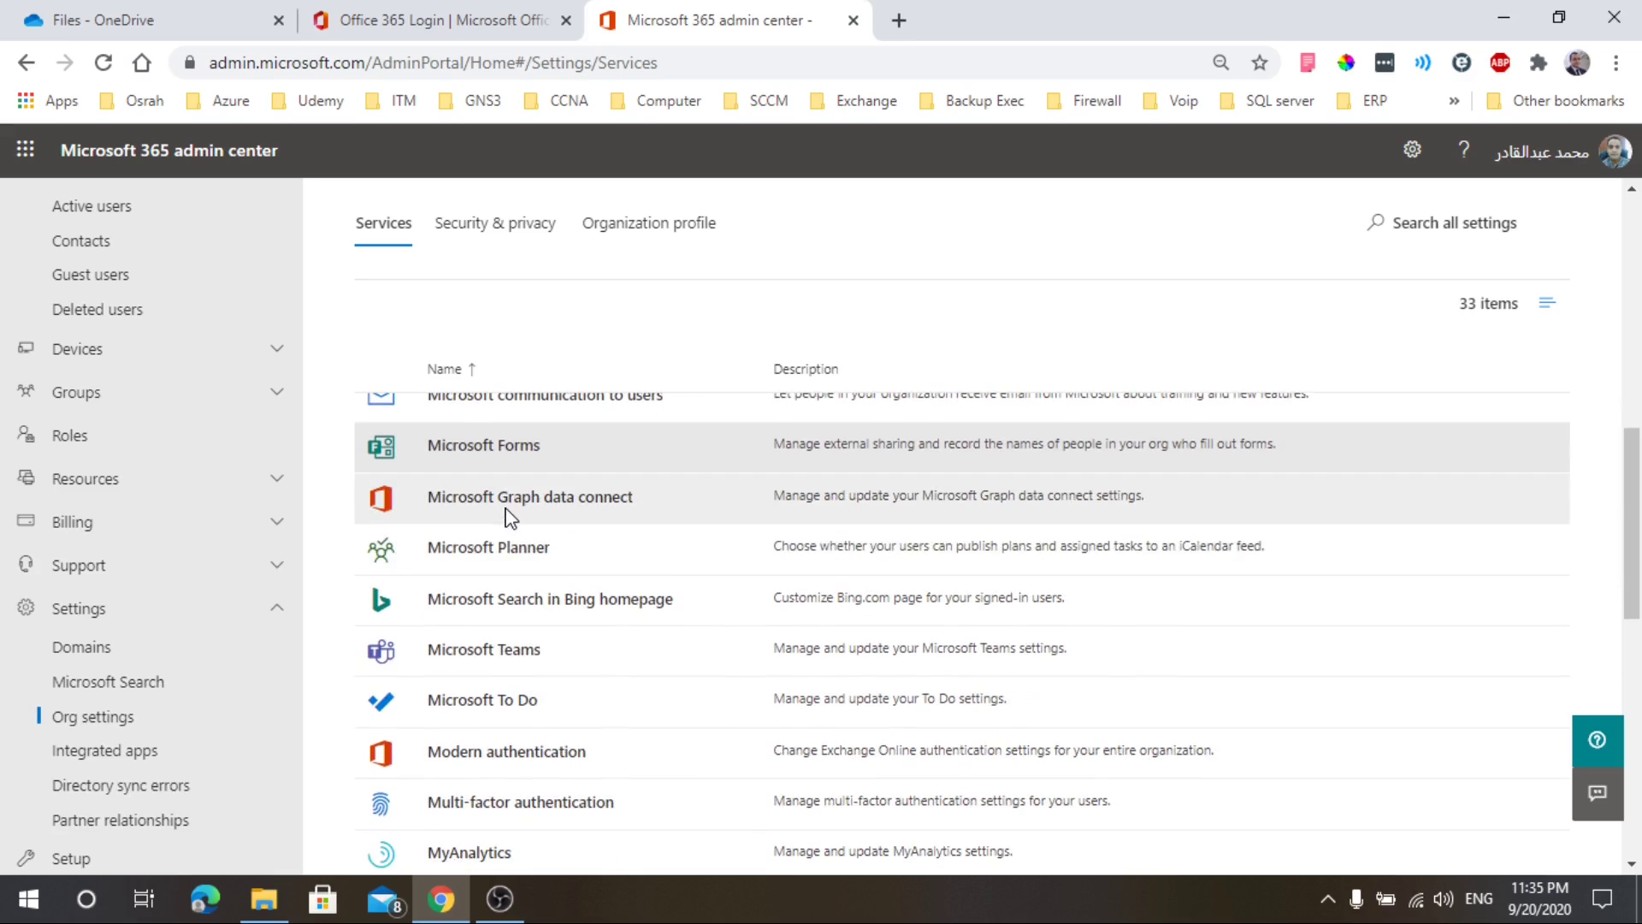
pyautogui.scroll(-1, 510, 556)
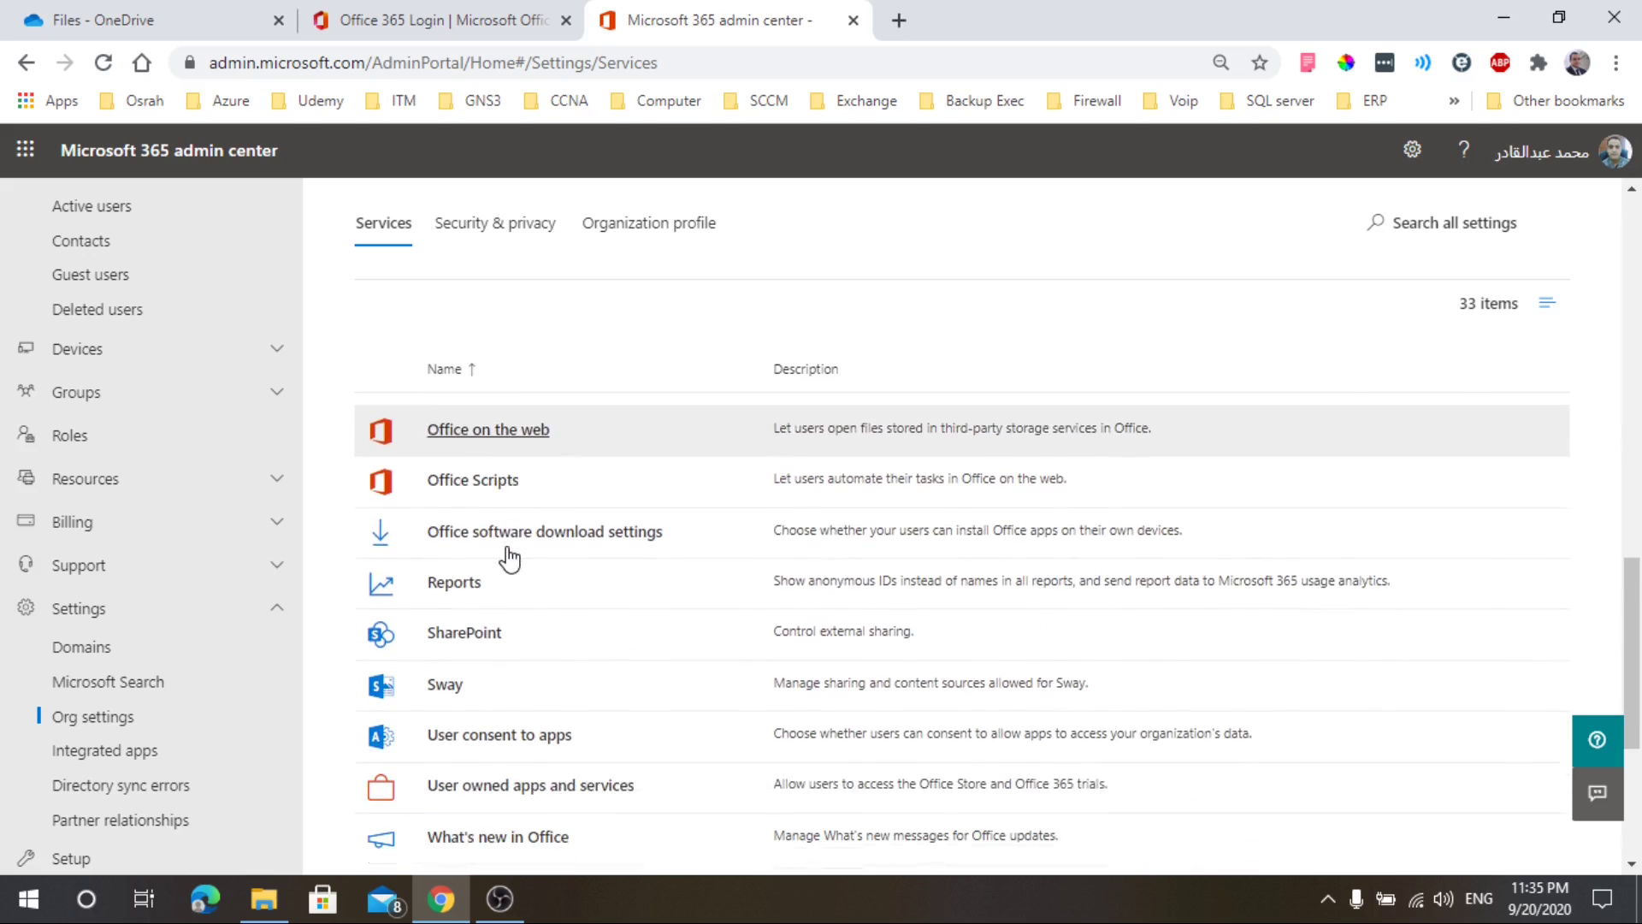
pyautogui.scroll(1, 517, 531)
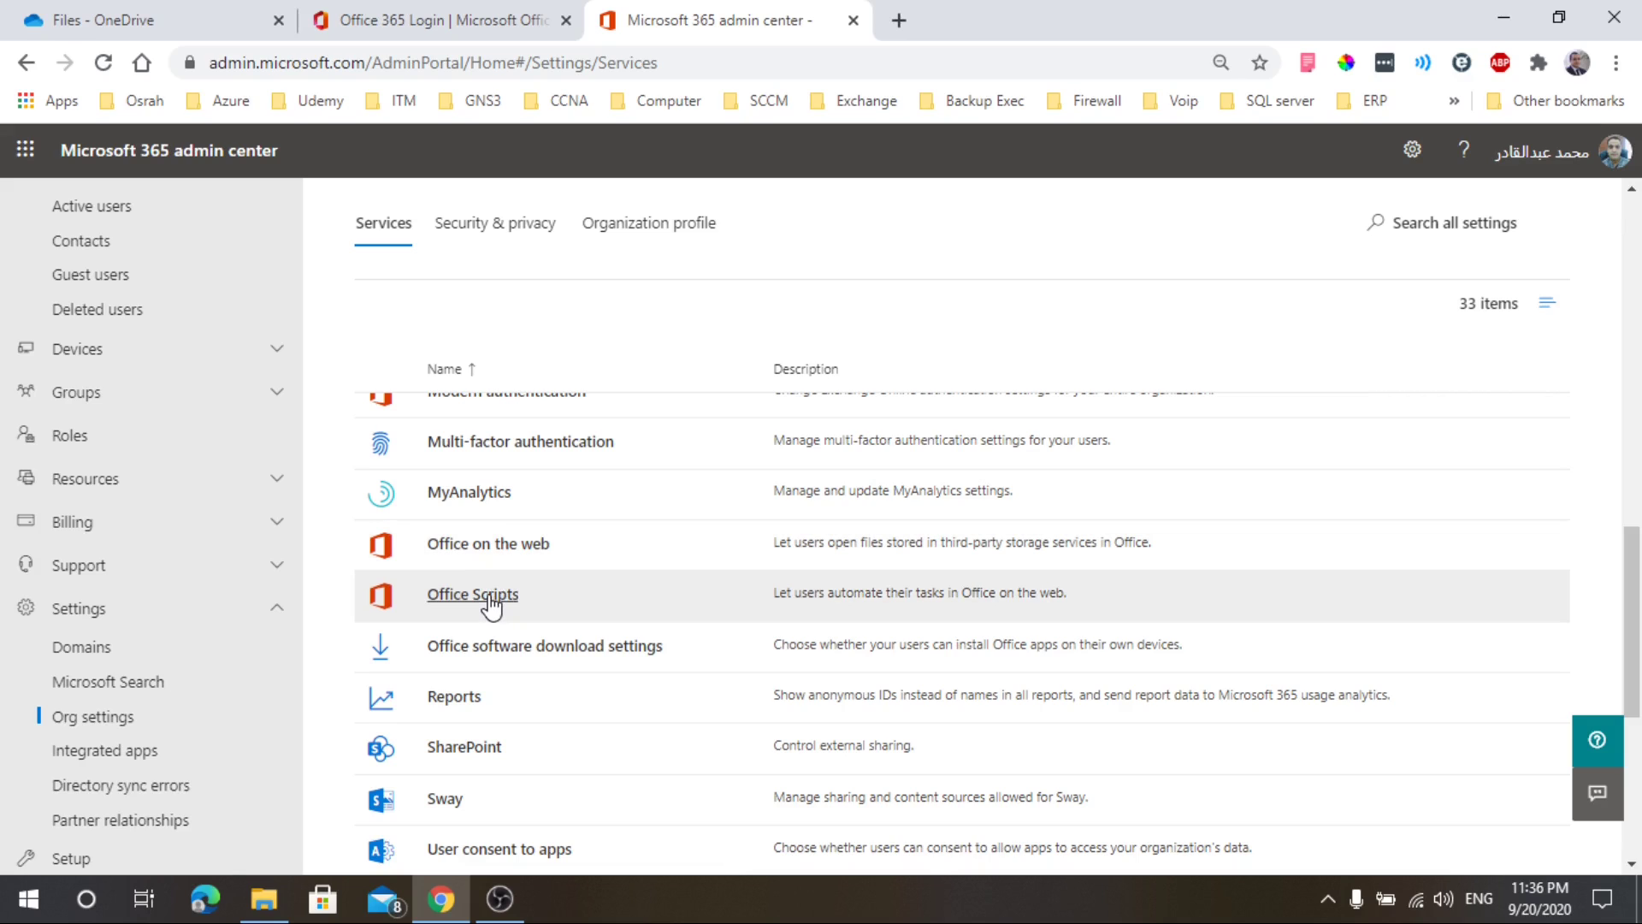
pyautogui.scroll(-1, 514, 594)
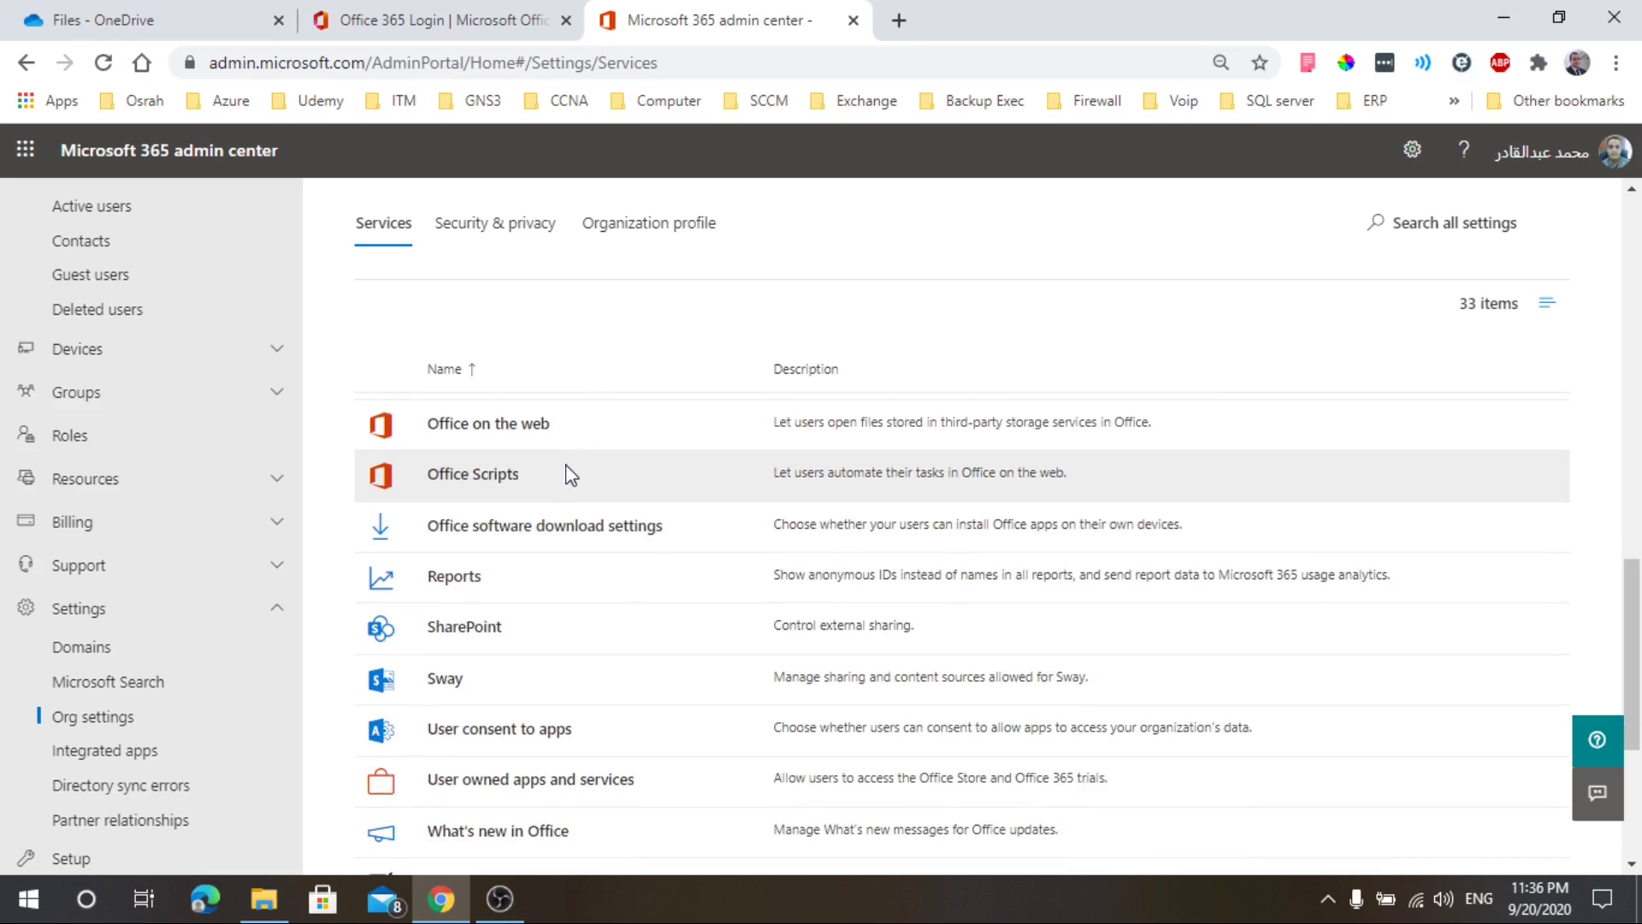
pyautogui.scroll(-1, 570, 475)
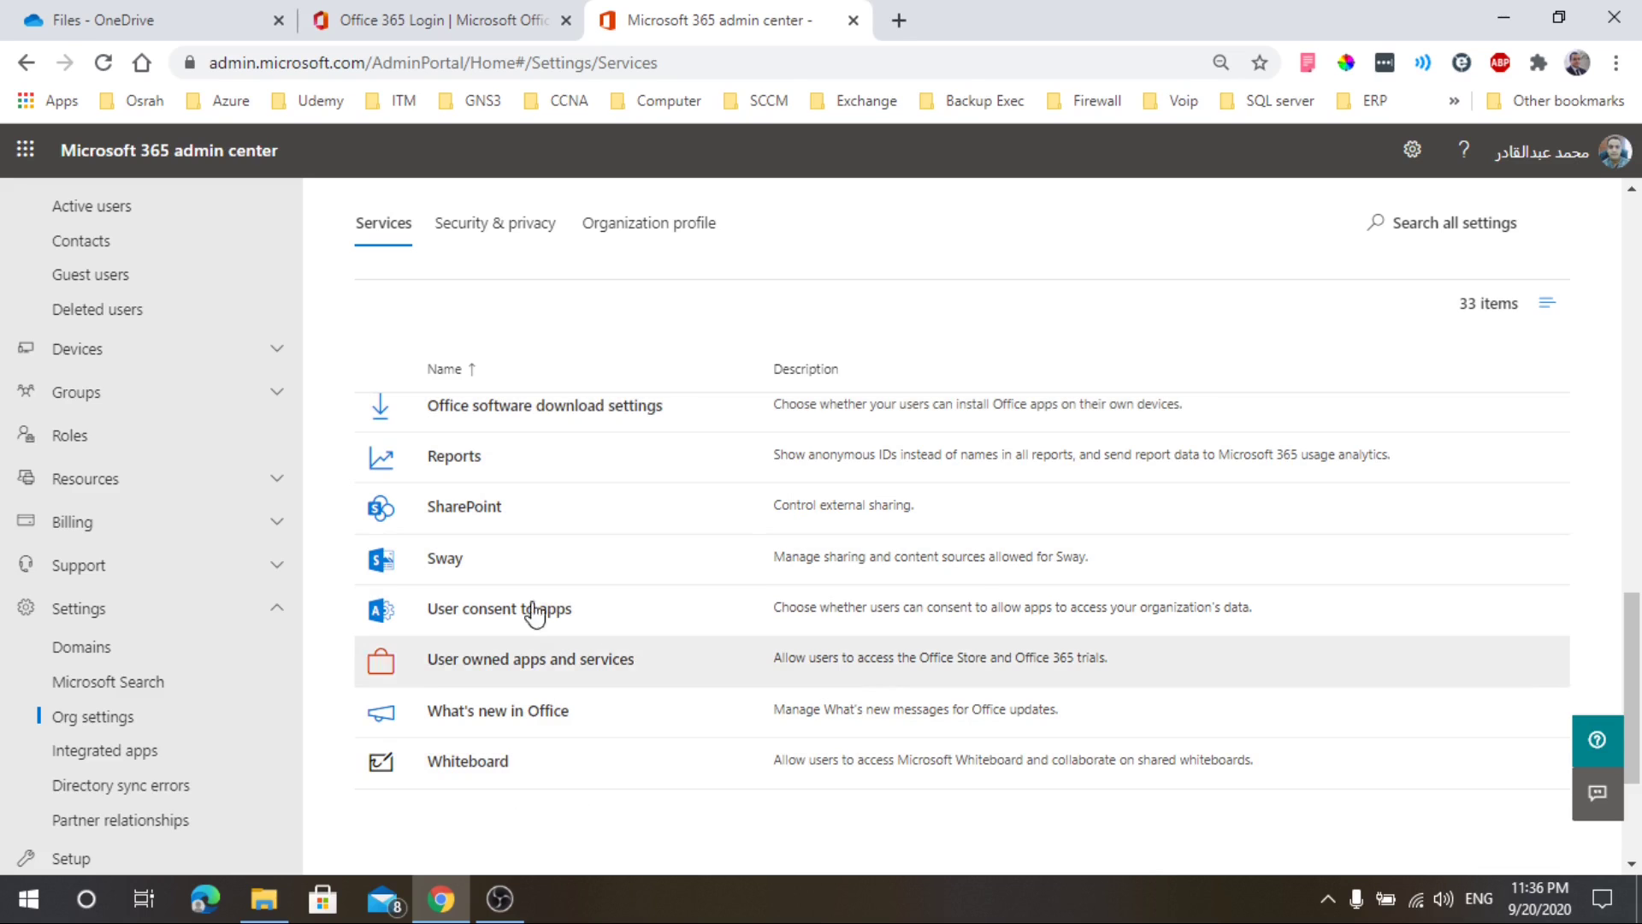
pyautogui.scroll(-2, 571, 735)
pyautogui.scroll(15, 571, 724)
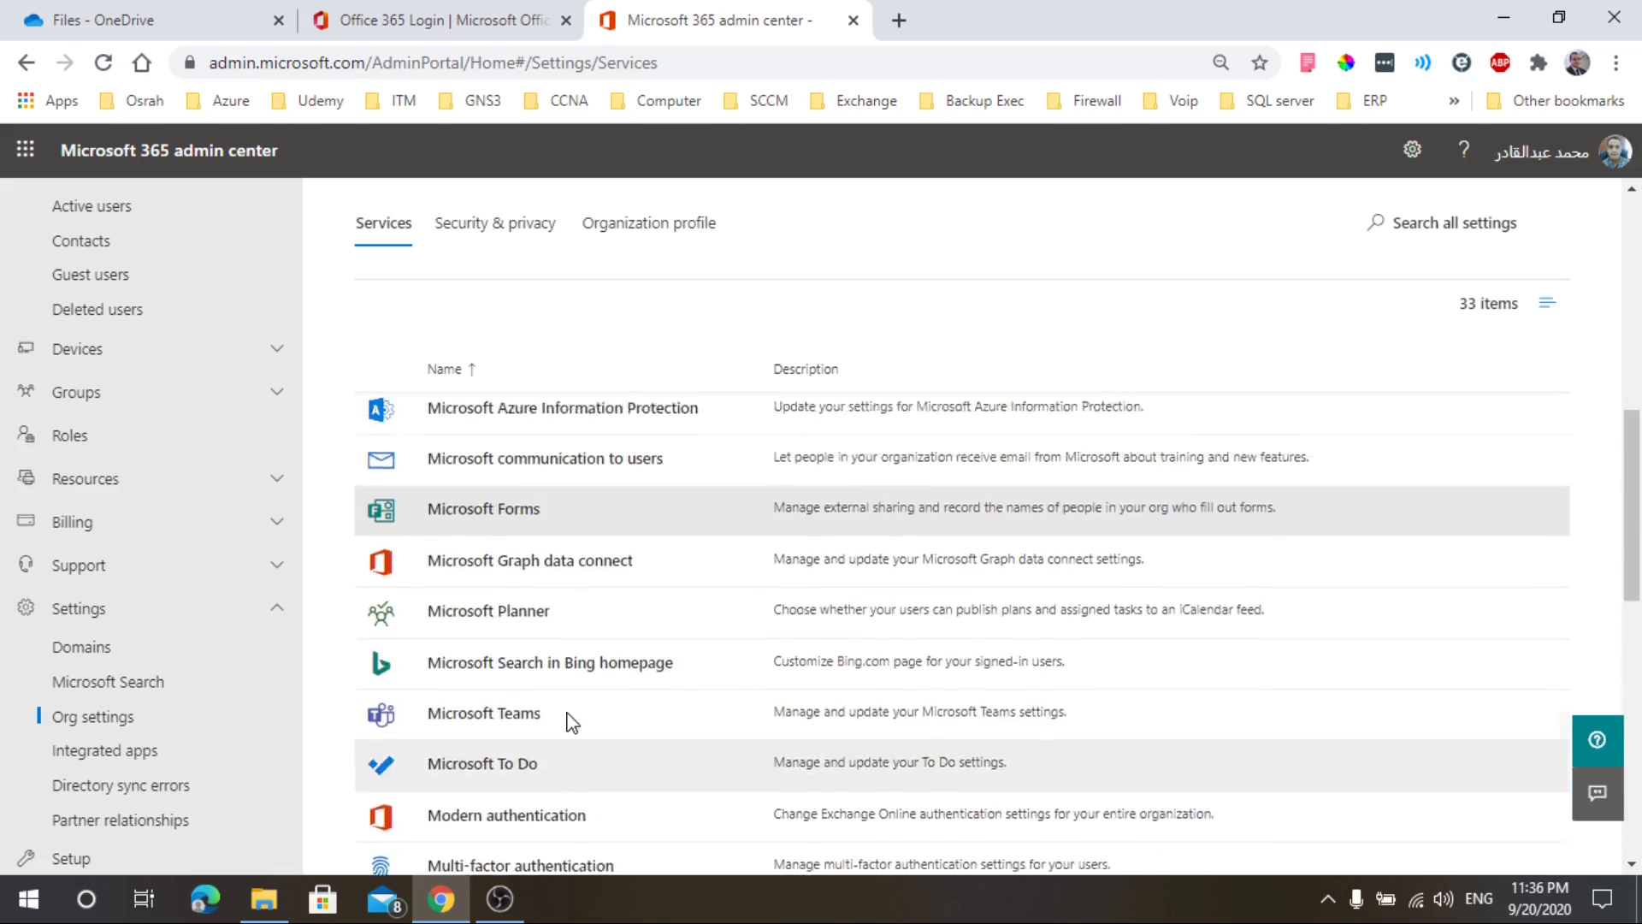